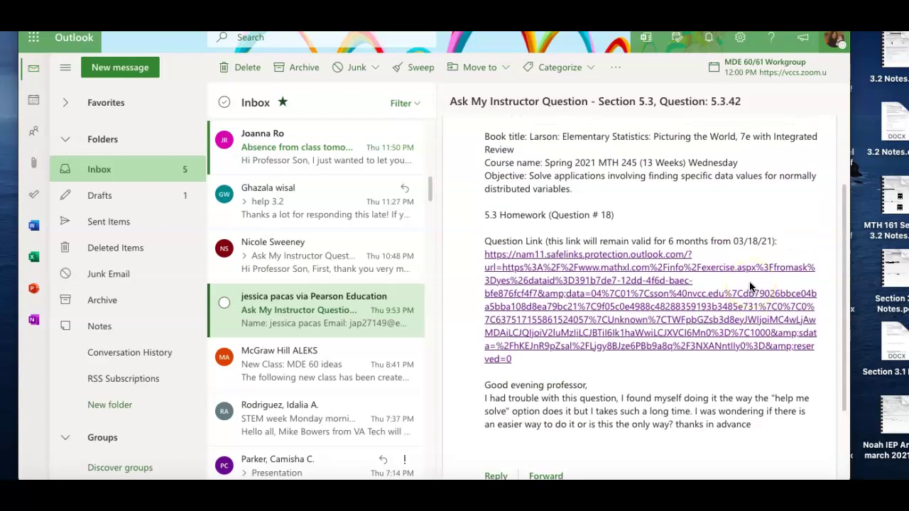
scroll(750, 286, up, 1)
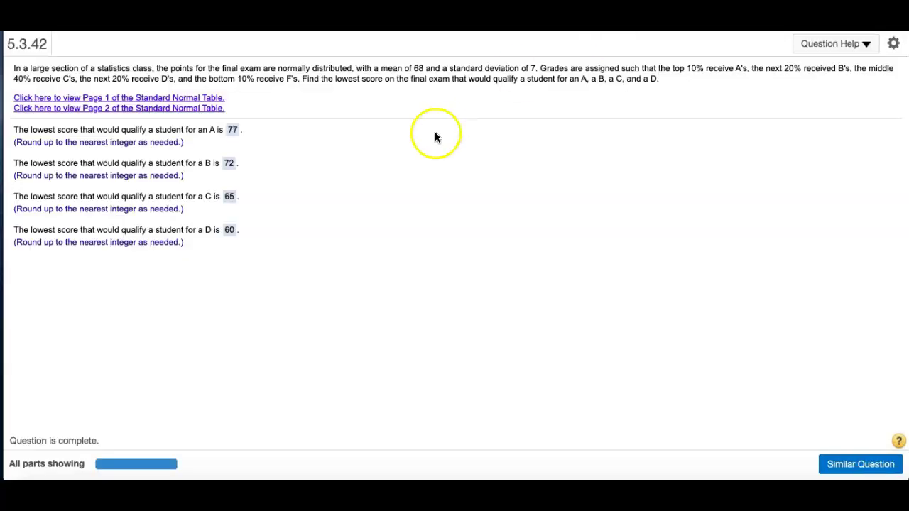
click(852, 44)
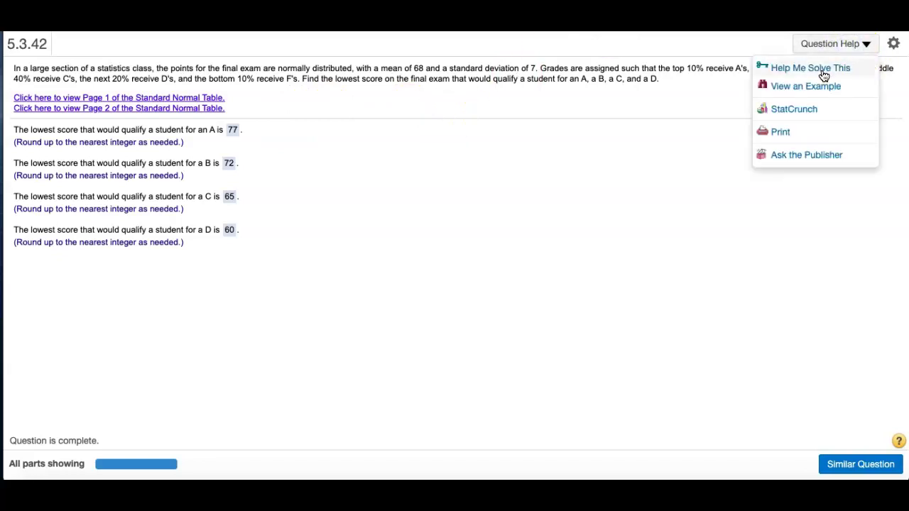
click(824, 71)
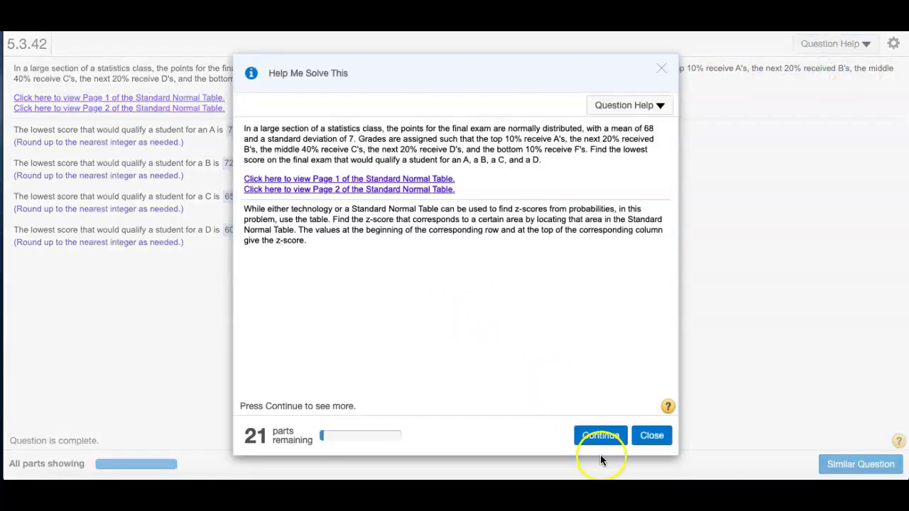
click(600, 436)
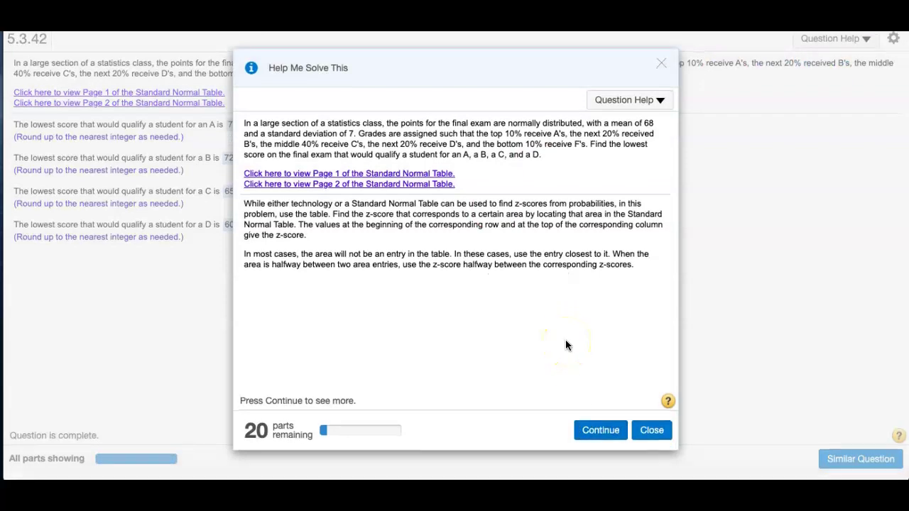
click(599, 430)
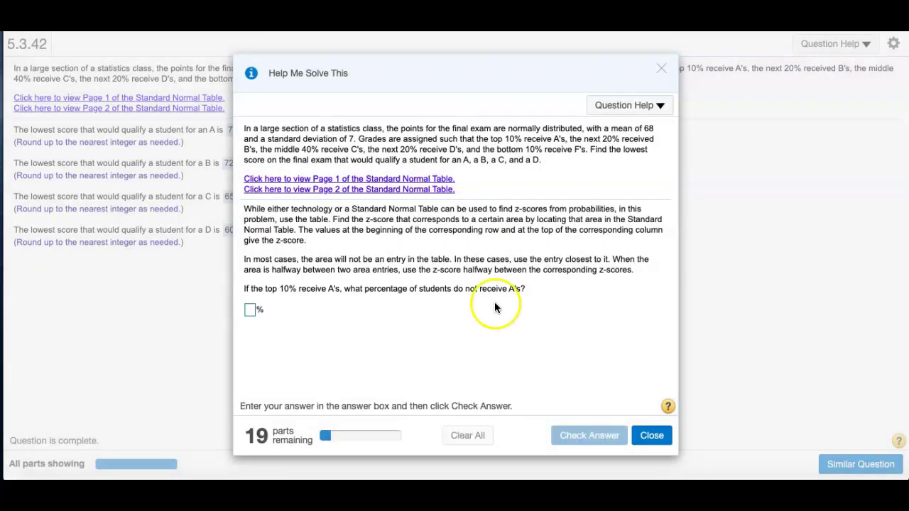
click(244, 310)
Close the guided solution and load a similar version of 5.3.42 with mean 68 and SD 9
click(646, 435)
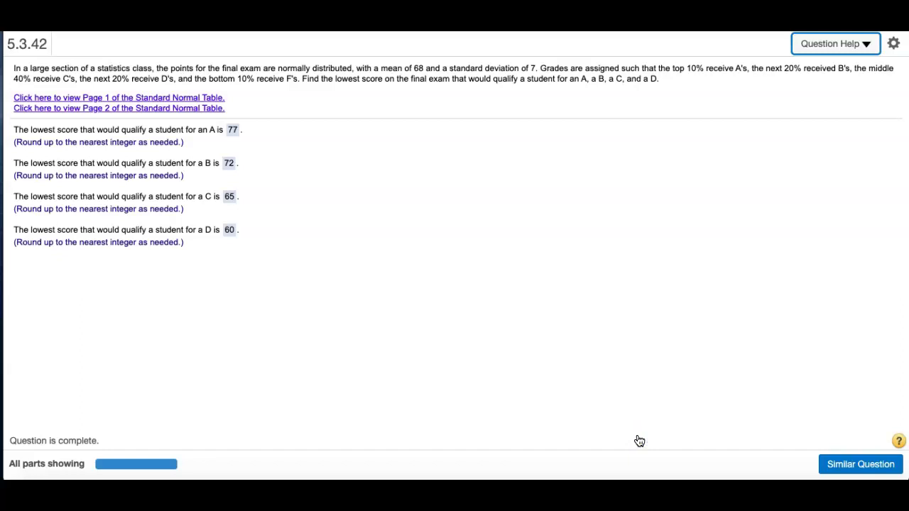
click(879, 468)
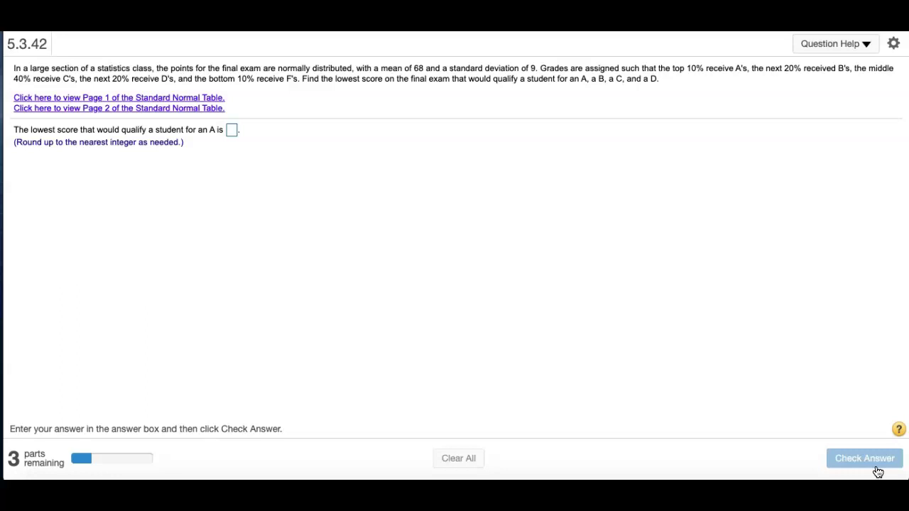
Launch StatCrunch from Question Help and open its Normal Calculator beside the exercise
click(849, 41)
click(824, 110)
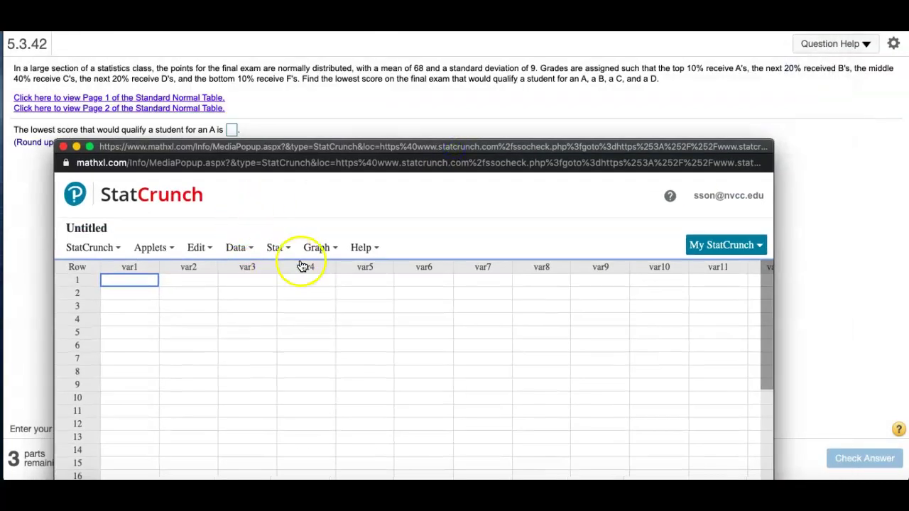
click(277, 247)
mouse_move(300, 270)
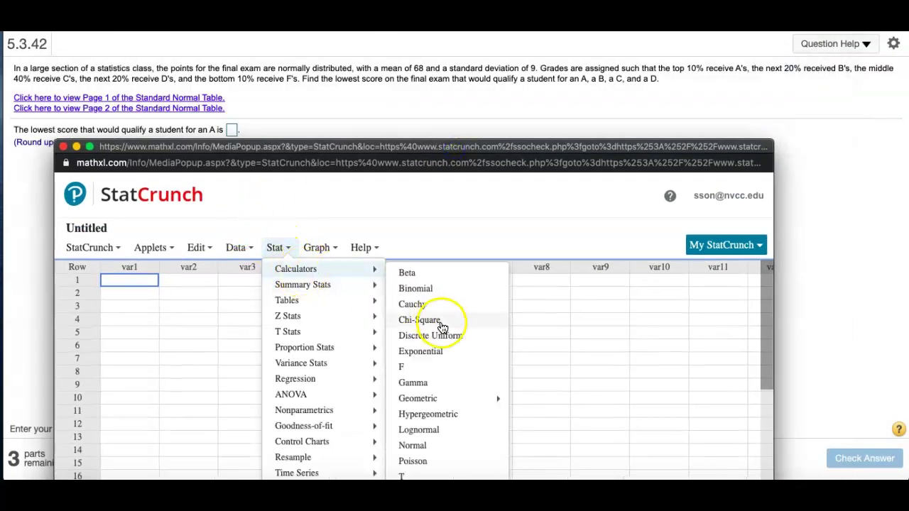
click(439, 449)
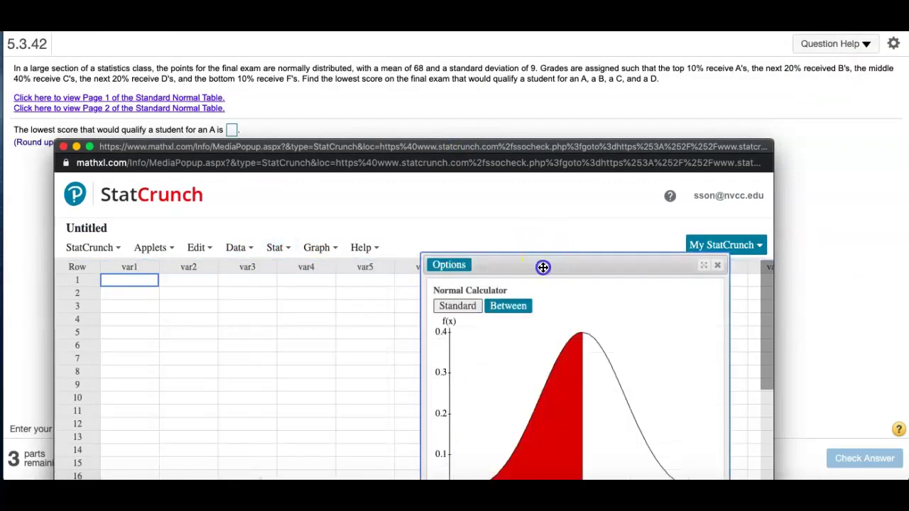
drag(544, 267, 276, 173)
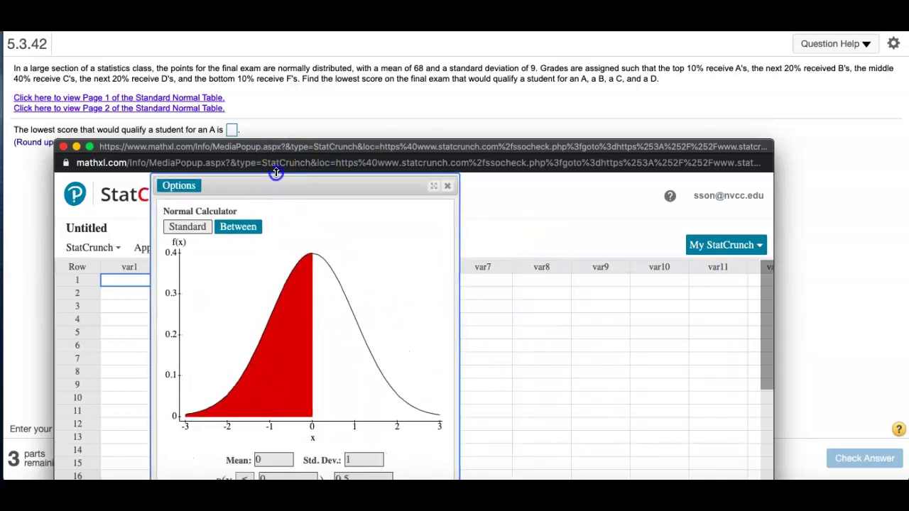
Enter mean 68 and standard deviation 9 in the Normal Calculator
double_click(267, 458)
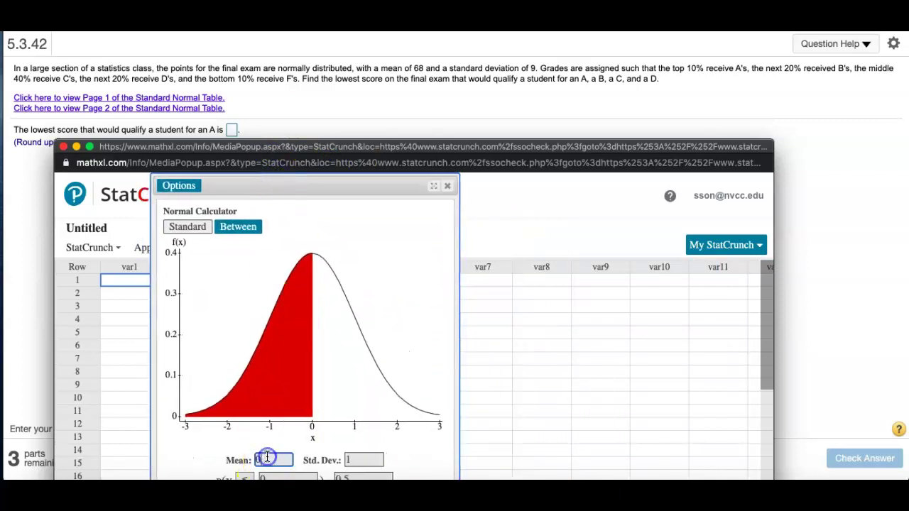
text(68)
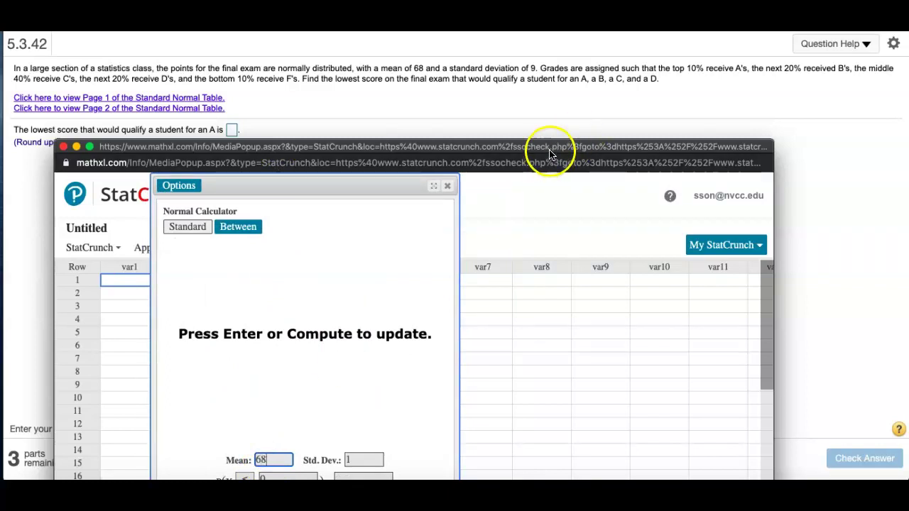
drag(549, 154, 550, 97)
click(365, 404)
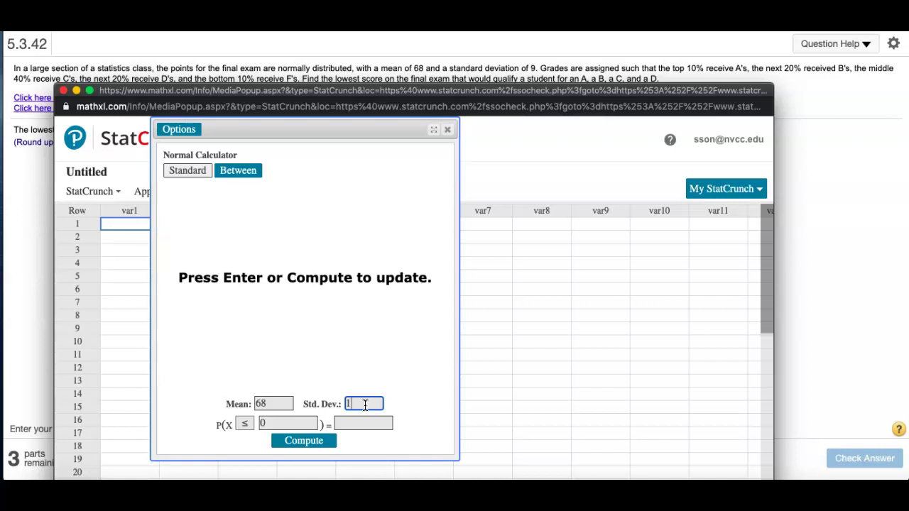
key(BackSpace)
text(9)
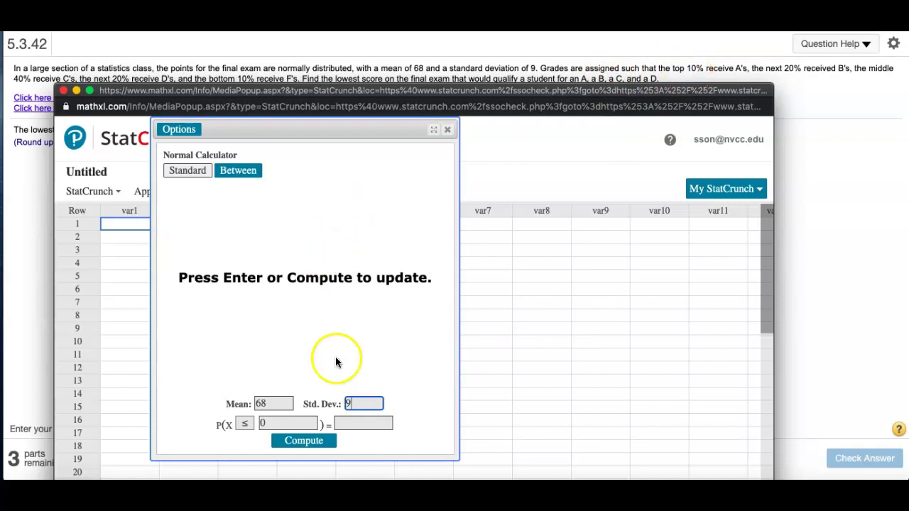
key(super+equal)
key(super+equal)
key(super+equal)
key(super+equal)
key(super+equal)
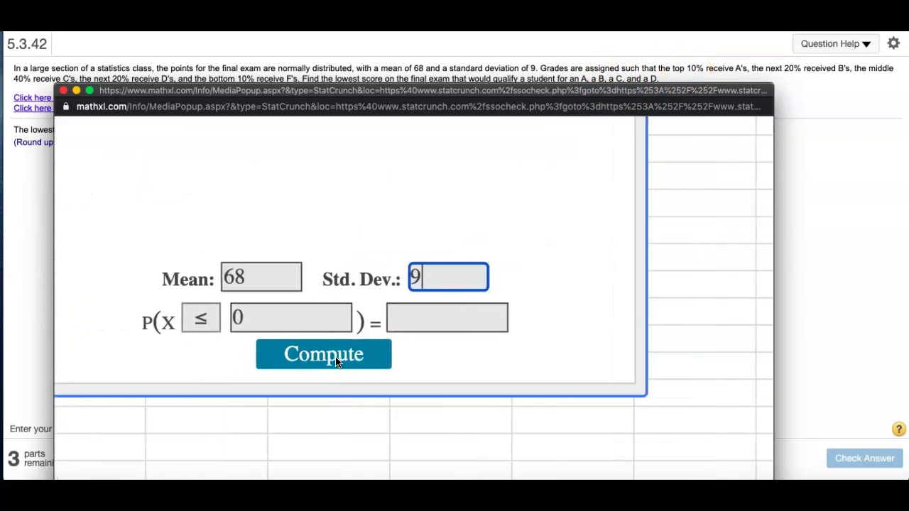
Clear the X value and switch the calculator to an upper-tail (≥) probability
click(310, 316)
key(BackSpace)
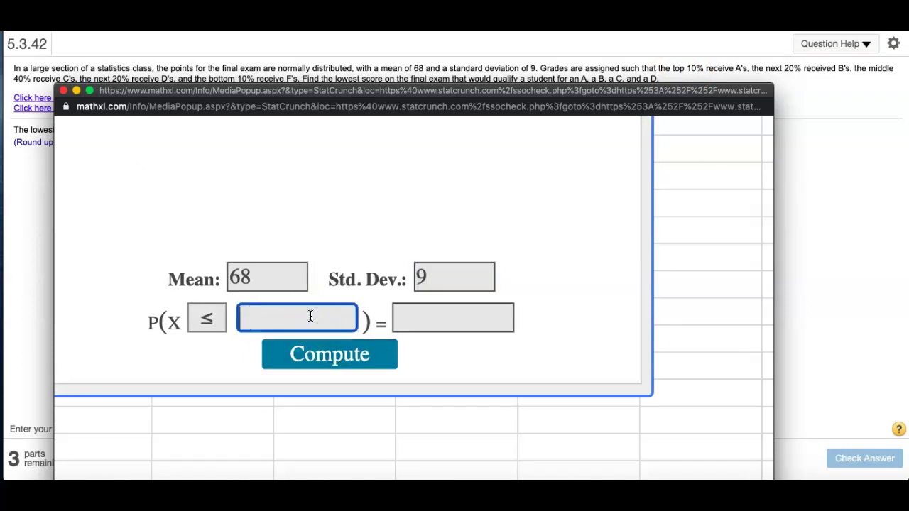
click(204, 318)
click(217, 328)
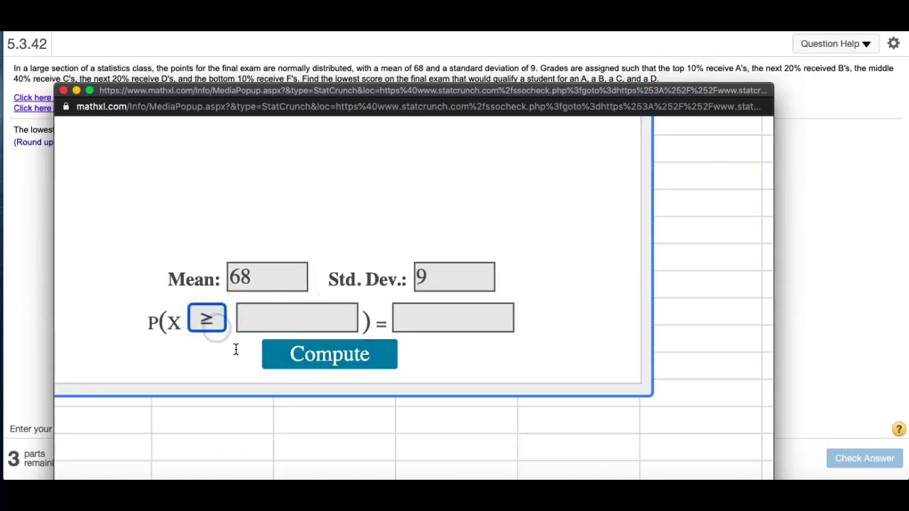
key(super+equal)
key(super+equal)
key(super+equal)
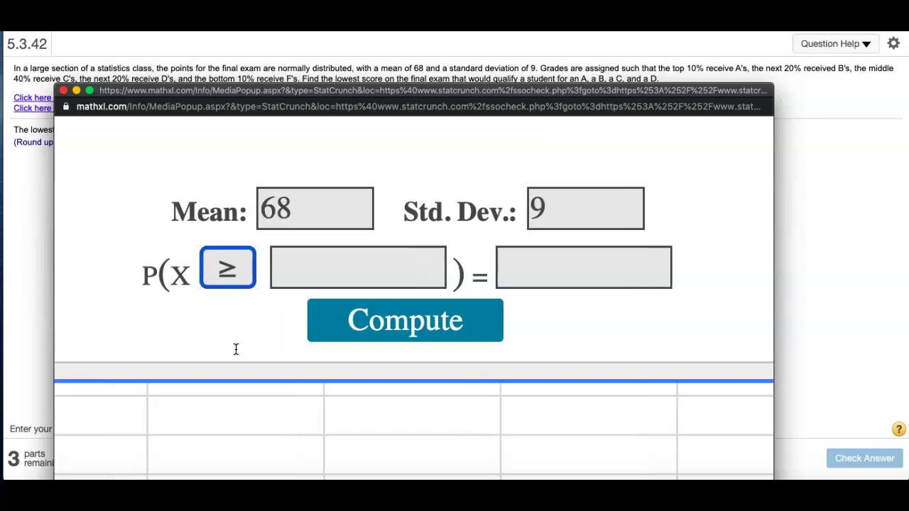
click(233, 308)
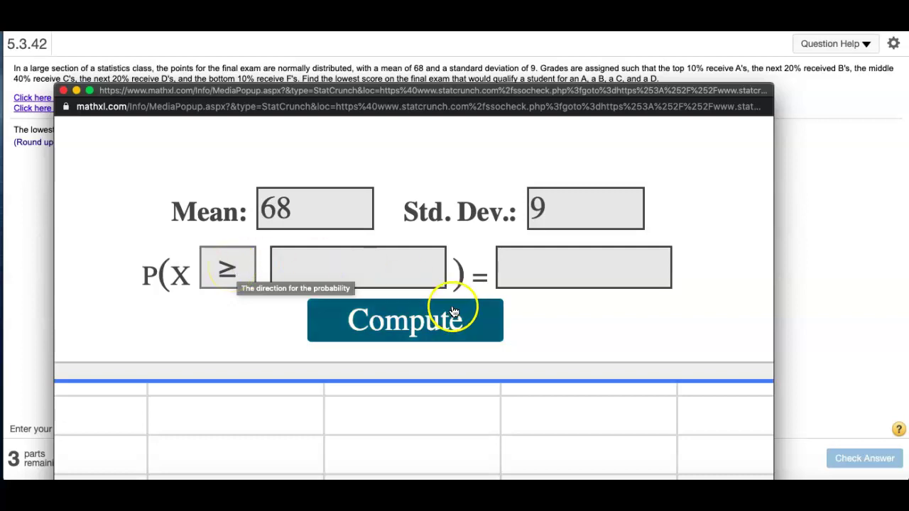
Enter 0.10 as the upper-tail probability, leaving the X box blank
click(606, 272)
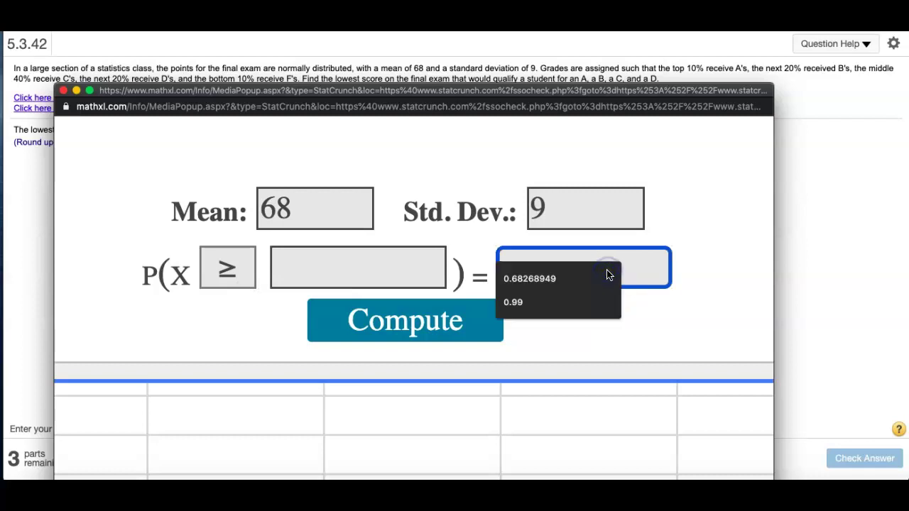
text(0.10)
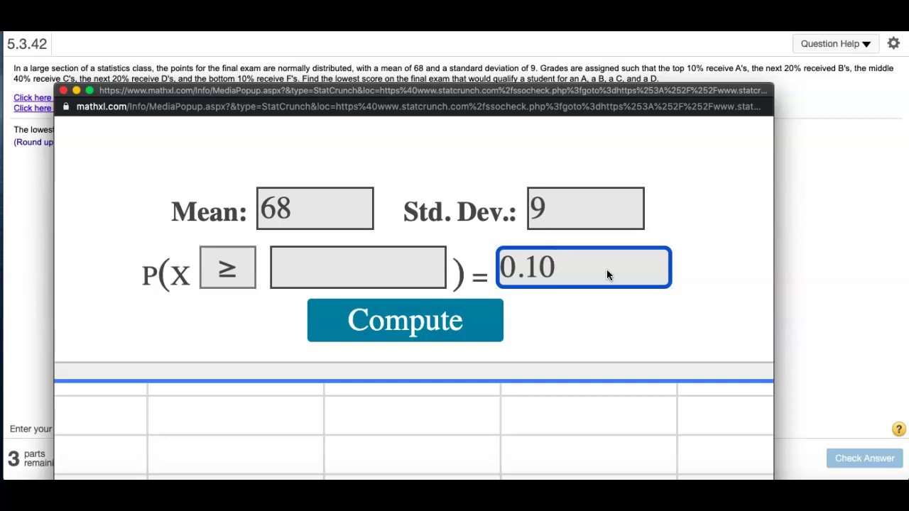
click(416, 265)
click(190, 335)
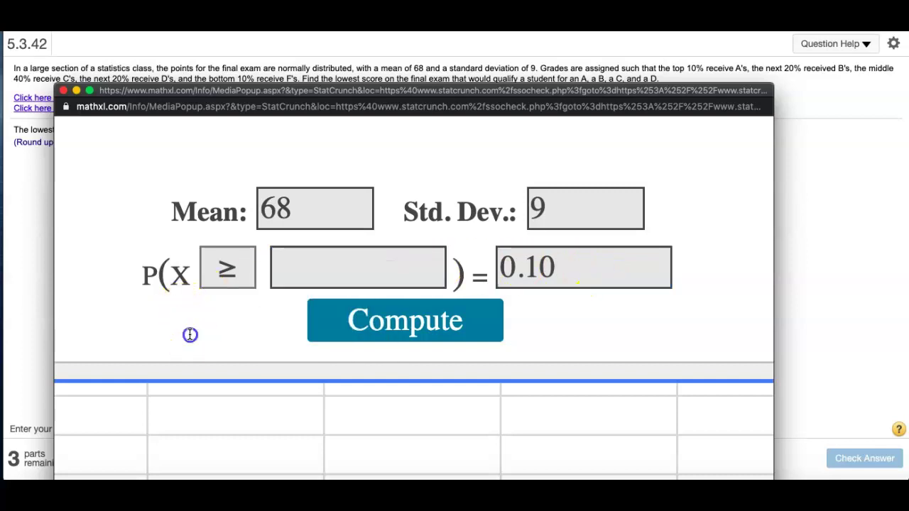
click(220, 280)
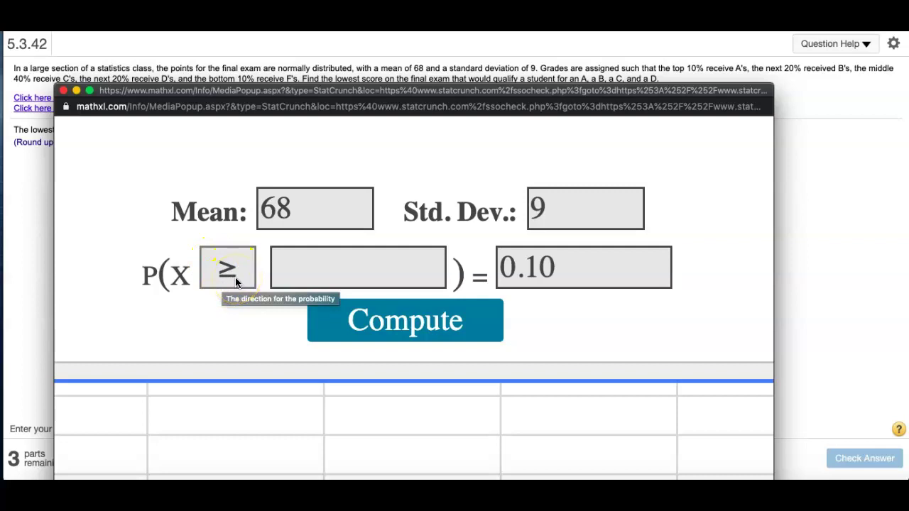
click(228, 343)
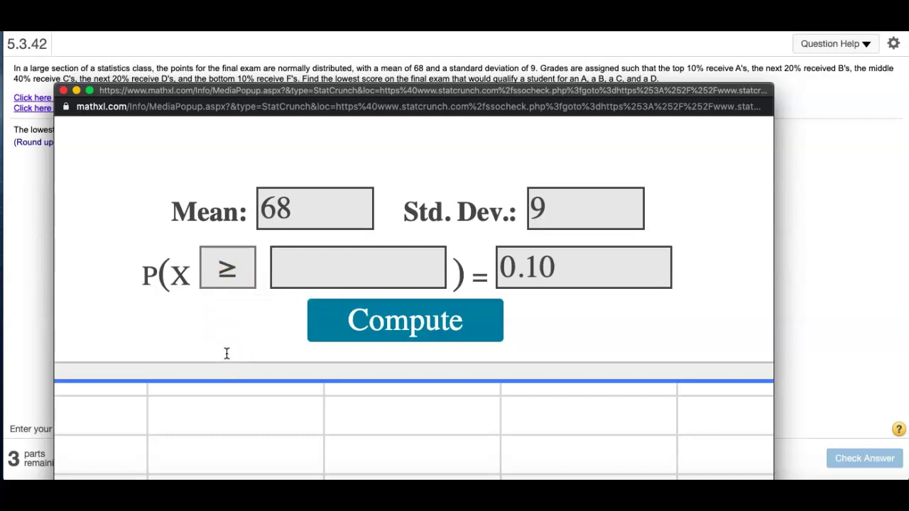
After briefly trying ≤ 0.90, restore the P(X ≥ x) = 0.10 setup
click(227, 279)
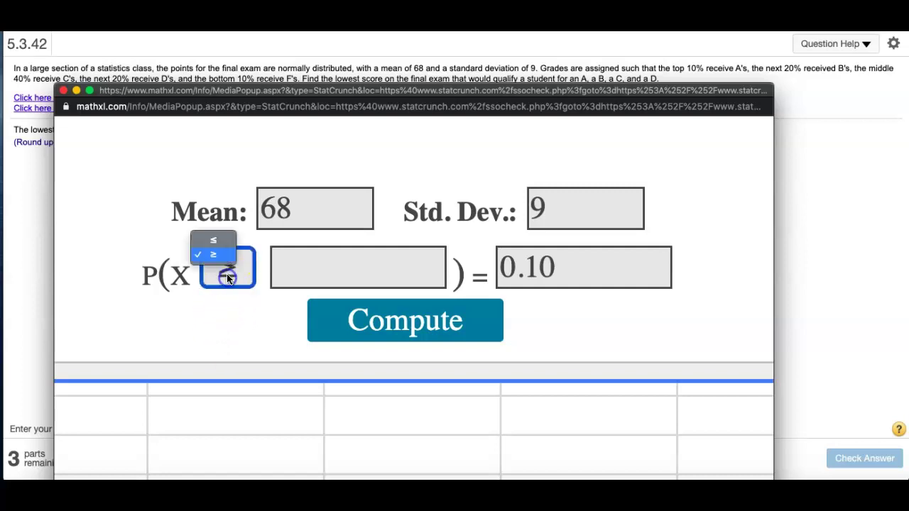
click(220, 240)
click(550, 266)
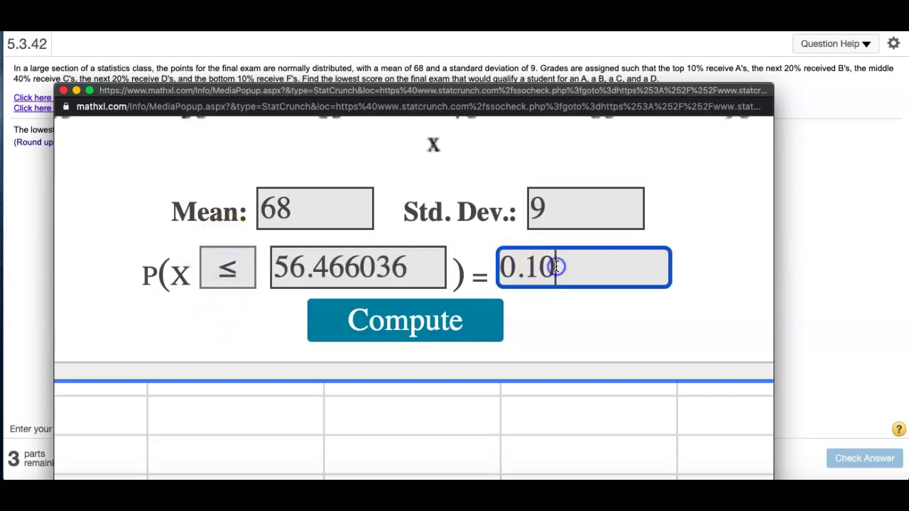
key(BackSpace)
key(BackSpace)
text(90)
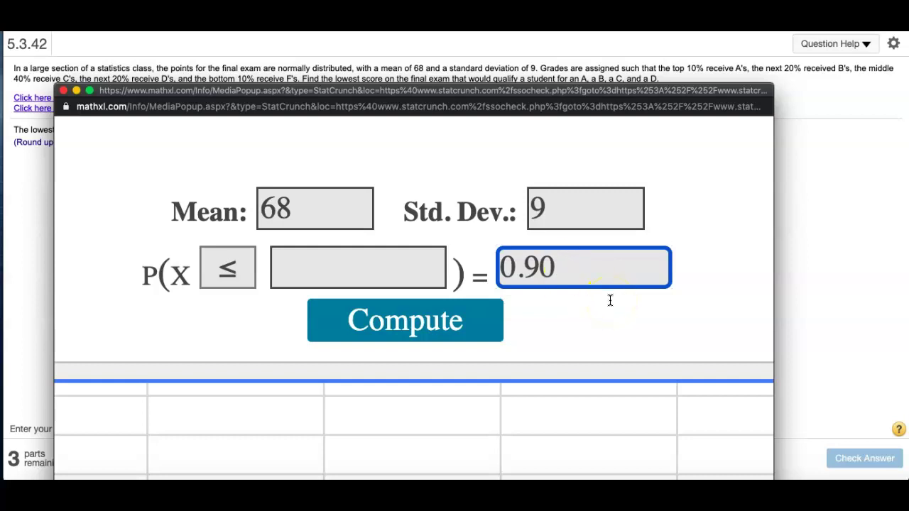
click(235, 270)
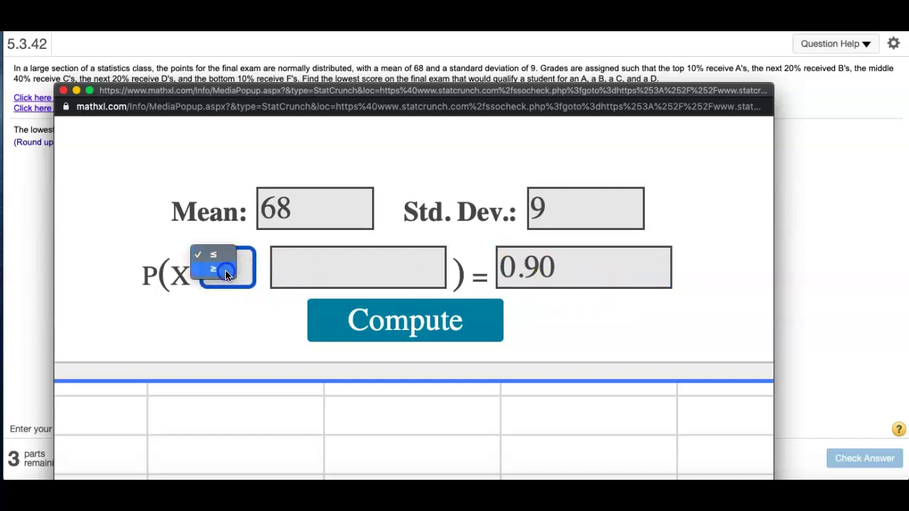
click(225, 274)
drag(518, 282, 478, 251)
key(BackSpace)
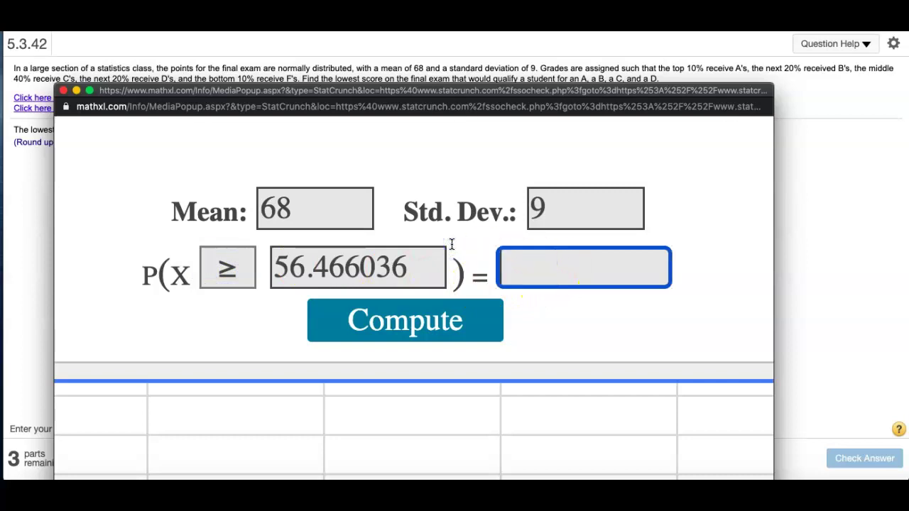
text(1)
key(BackSpace)
text(0.10)
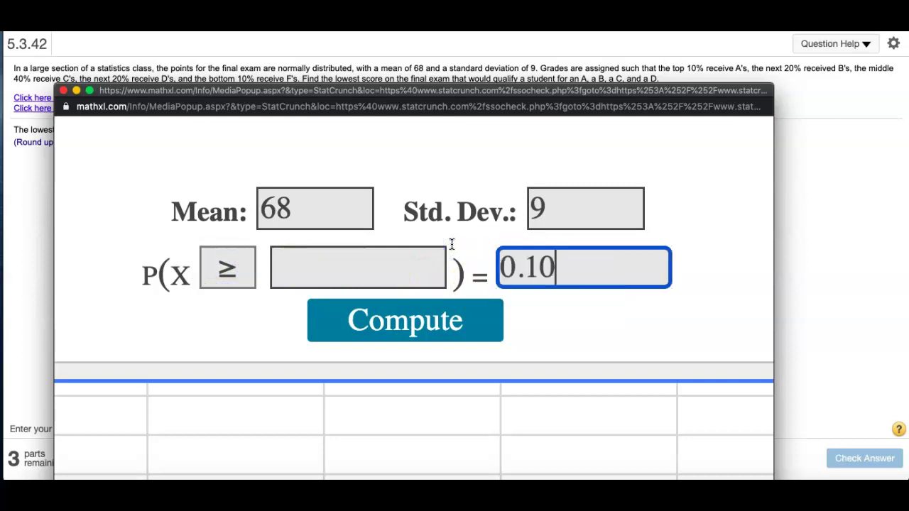
click(596, 340)
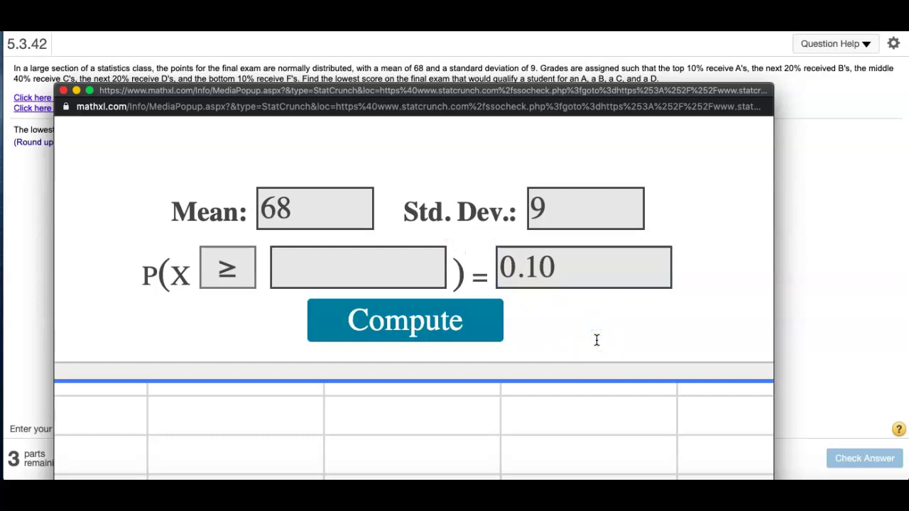
click(511, 318)
Compute the top-10% cutoff, getting x = 79.533964
click(405, 270)
click(627, 372)
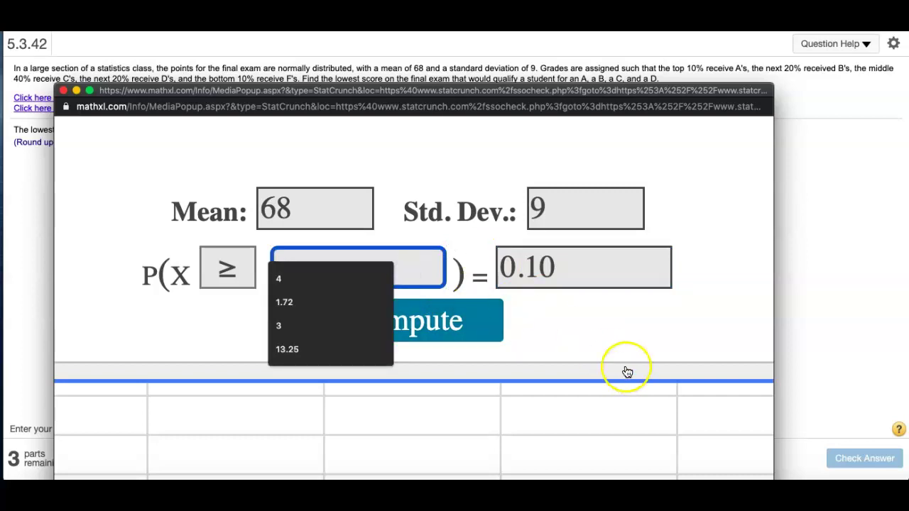
click(481, 340)
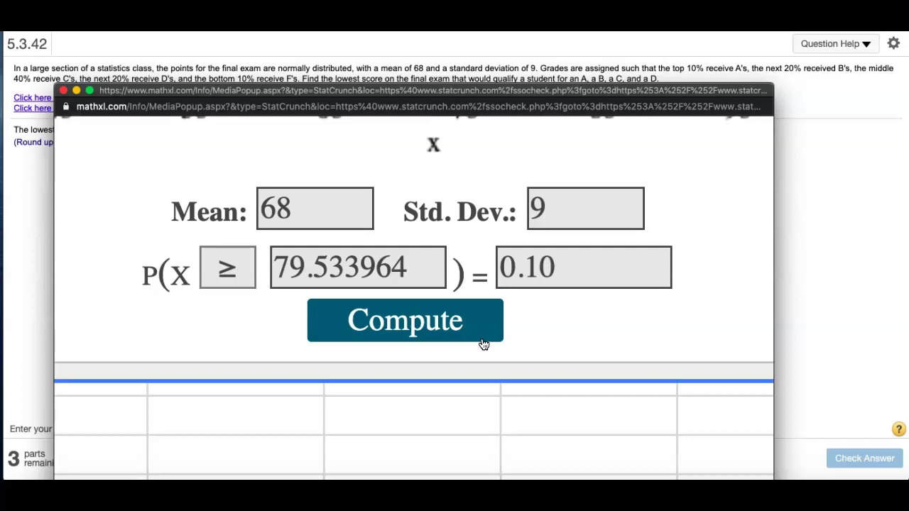
scroll(647, 331, down, 5)
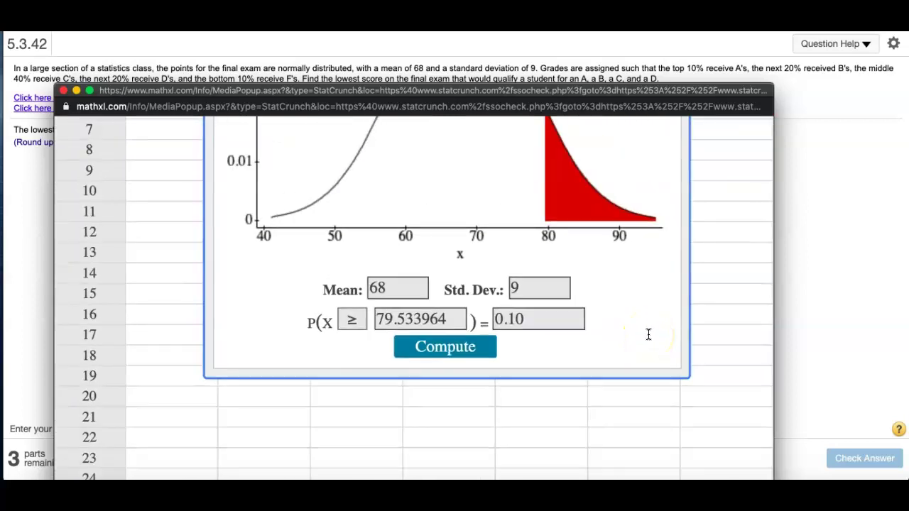
scroll(647, 331, up, 2)
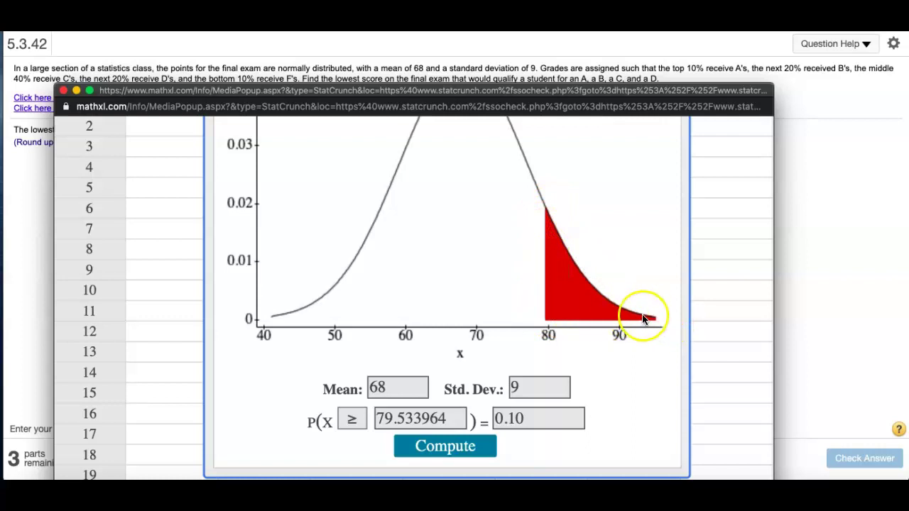
Enter 80 as the lowest A score in MathXL, check it, and continue to part B
click(31, 183)
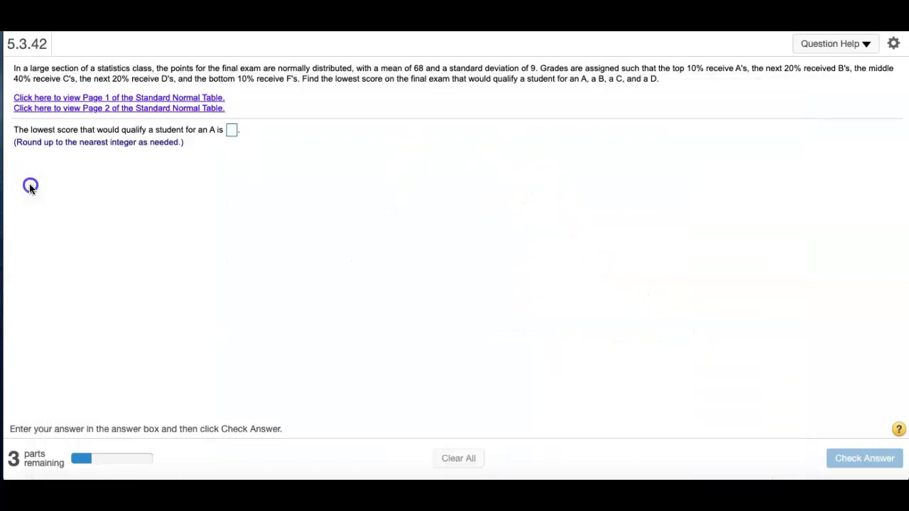
click(231, 130)
text(80)
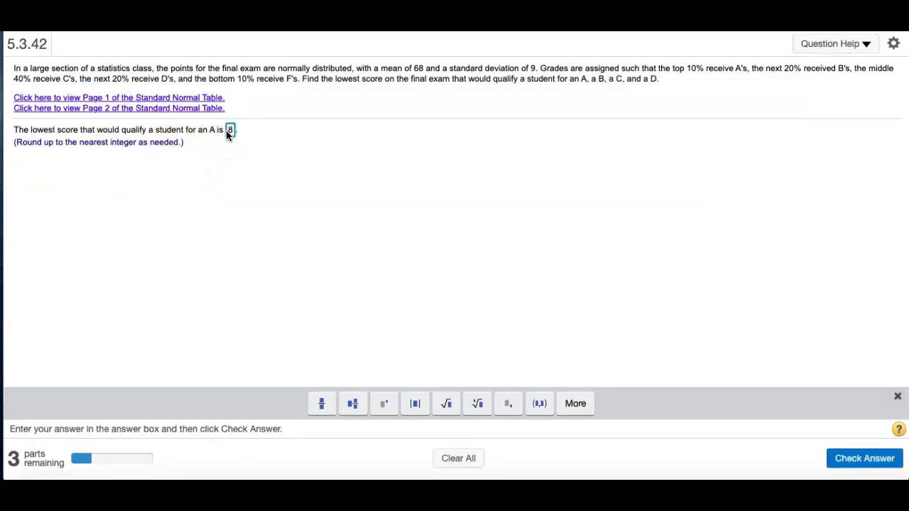
click(870, 460)
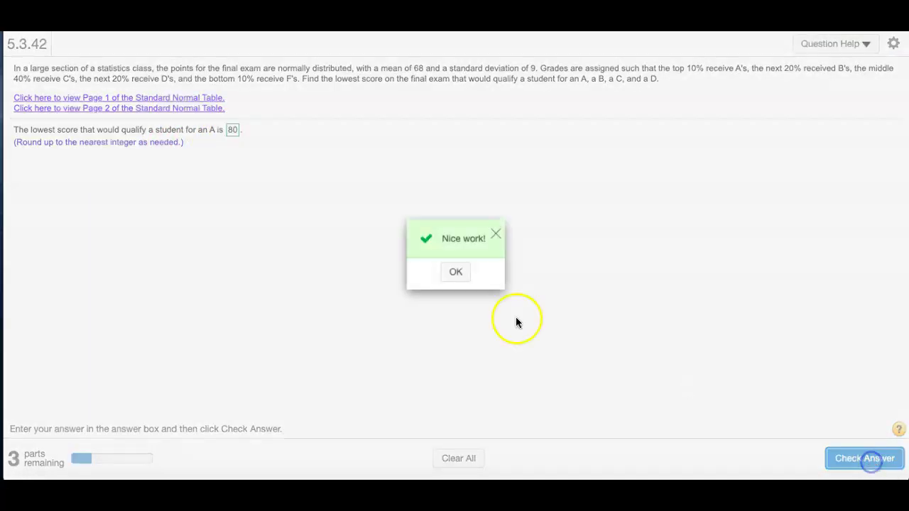
click(458, 273)
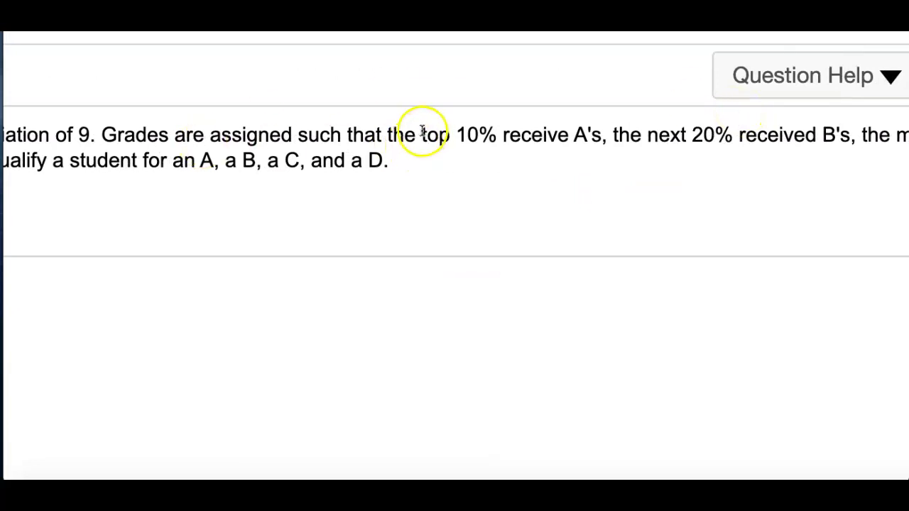
drag(422, 135, 611, 135)
drag(732, 140, 615, 125)
click(641, 175)
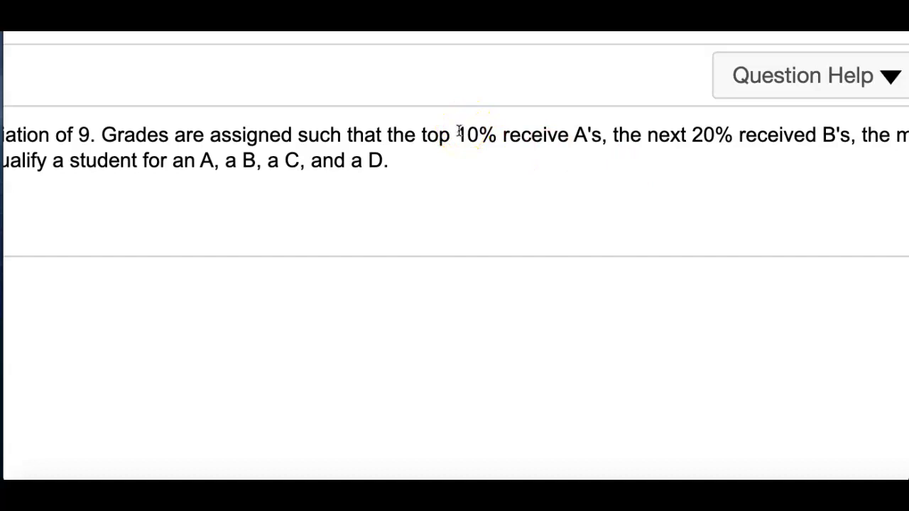
drag(461, 133, 499, 135)
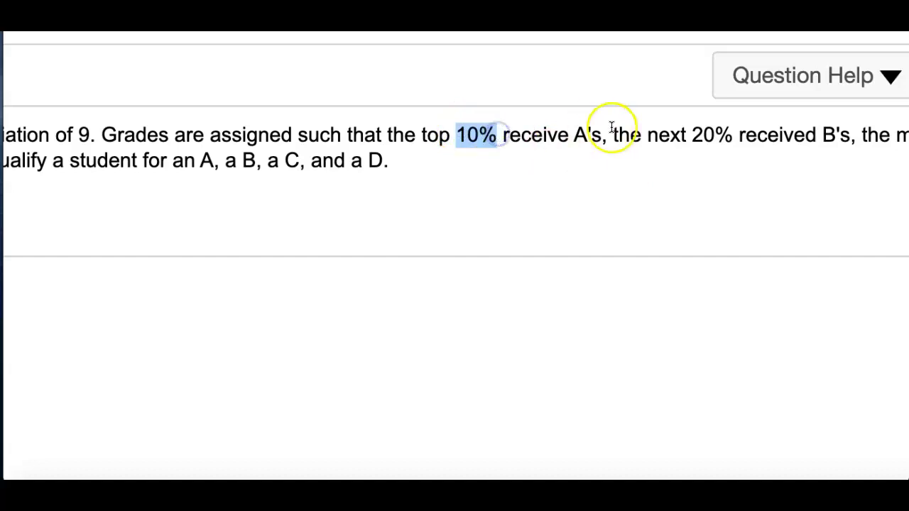
drag(690, 135, 728, 139)
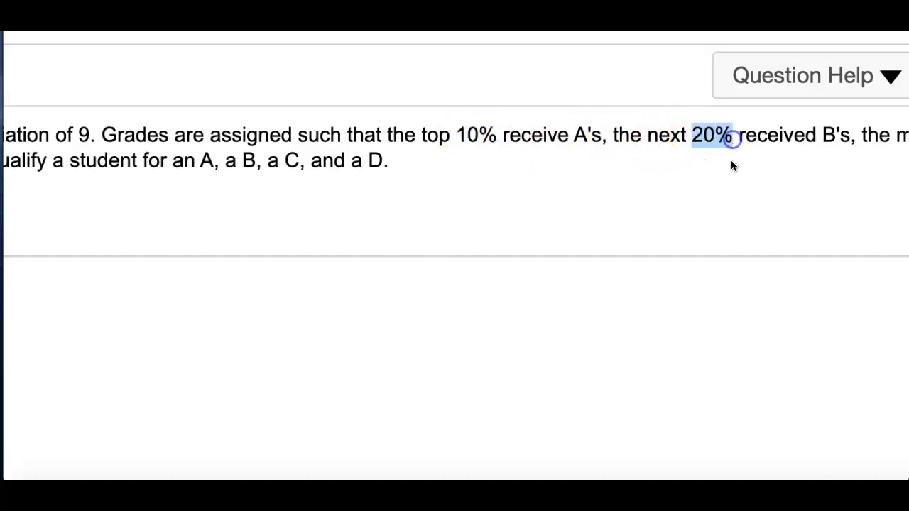
click(731, 168)
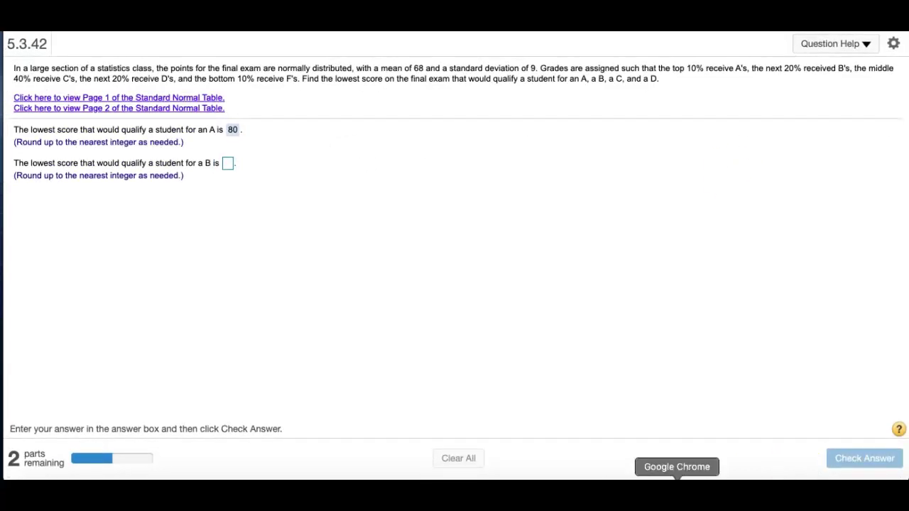
Back in StatCrunch, clear the old 79.533964 result and change the probability to 0.30
right_click(677, 493)
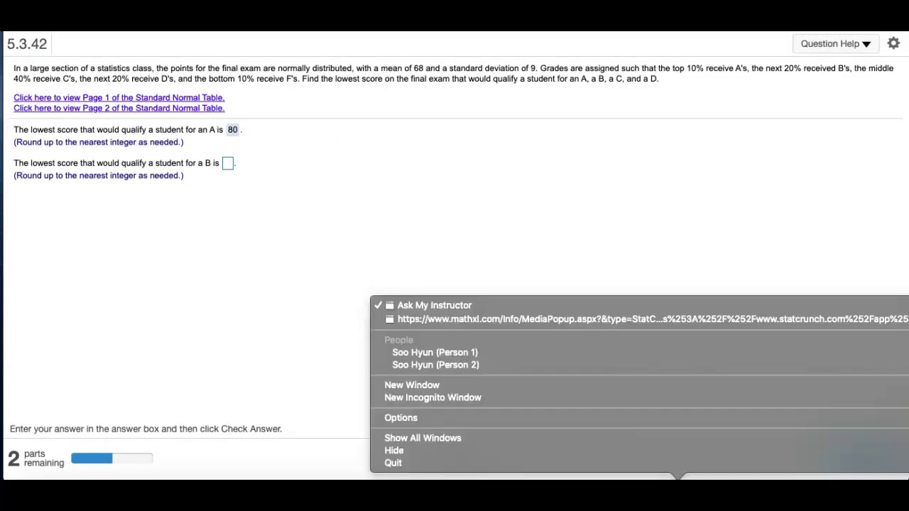
click(659, 320)
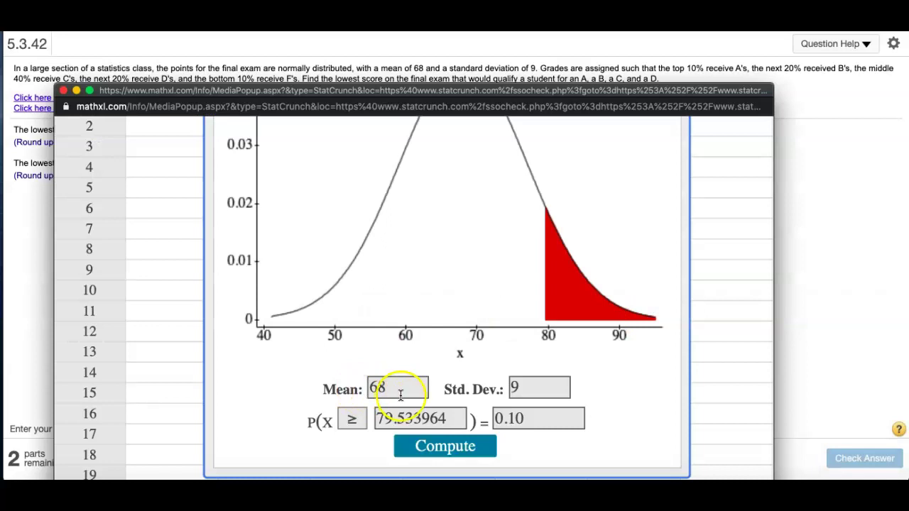
drag(456, 419, 366, 416)
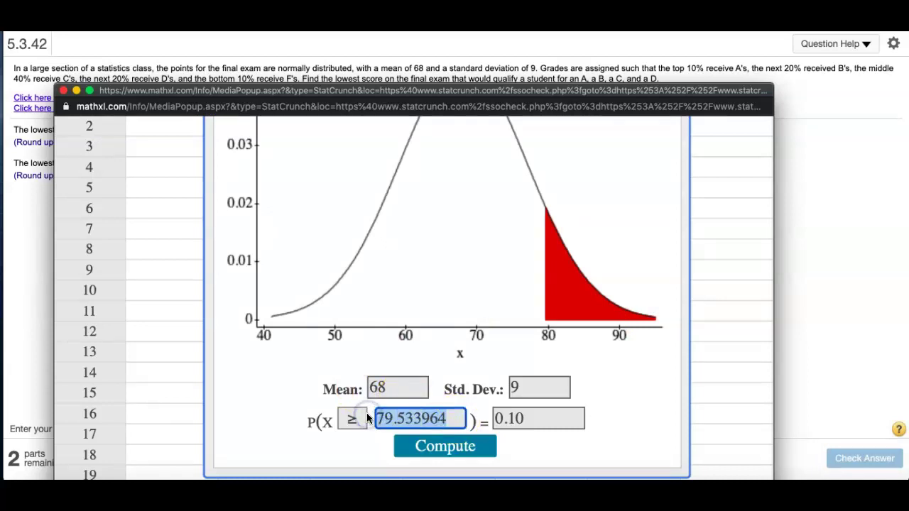
key(BackSpace)
scroll(458, 367, down, 3)
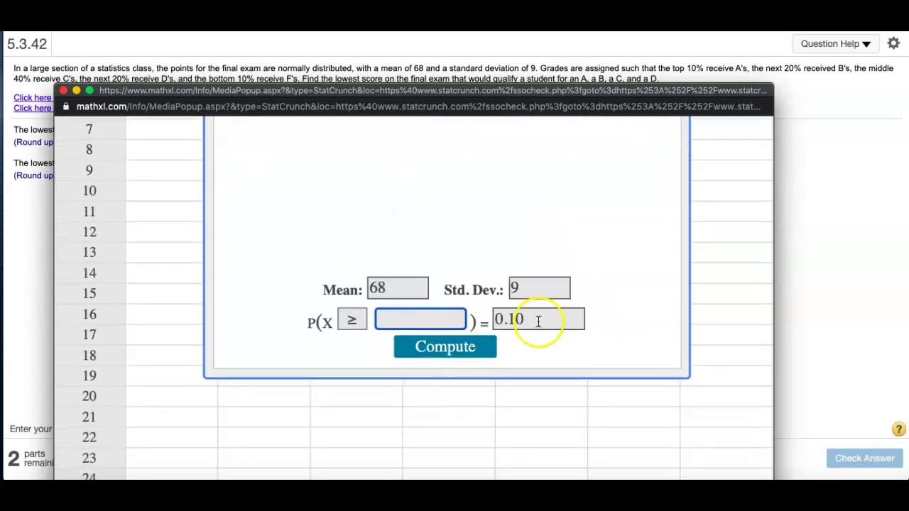
scroll(536, 318, up, 2)
scroll(537, 317, up, 2)
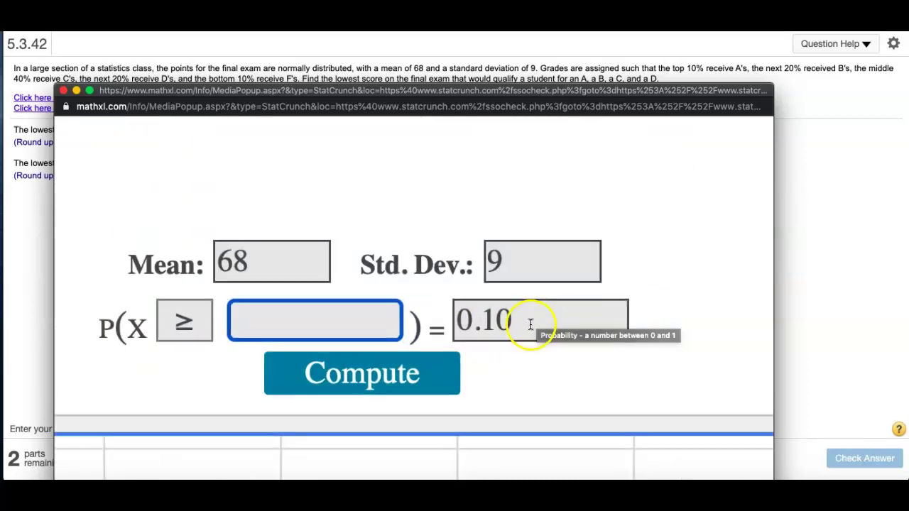
click(531, 323)
key(BackSpace)
key(BackSpace)
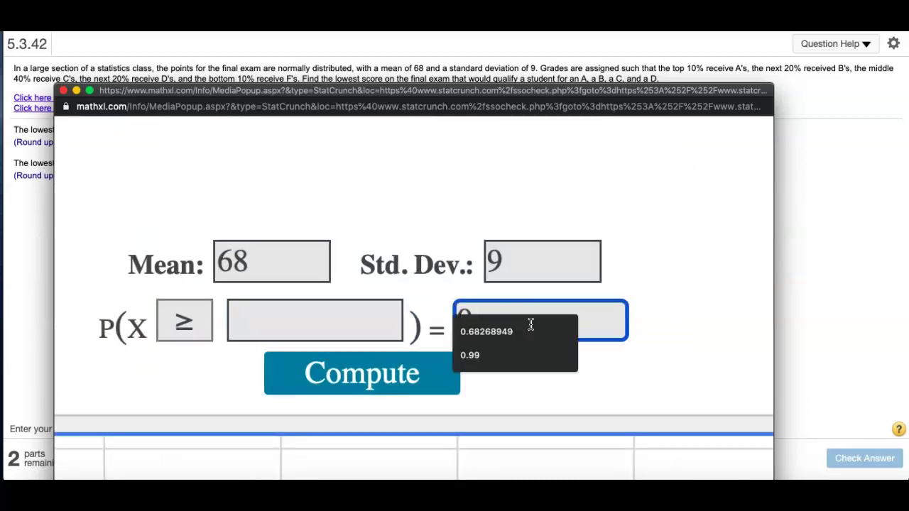
text(30)
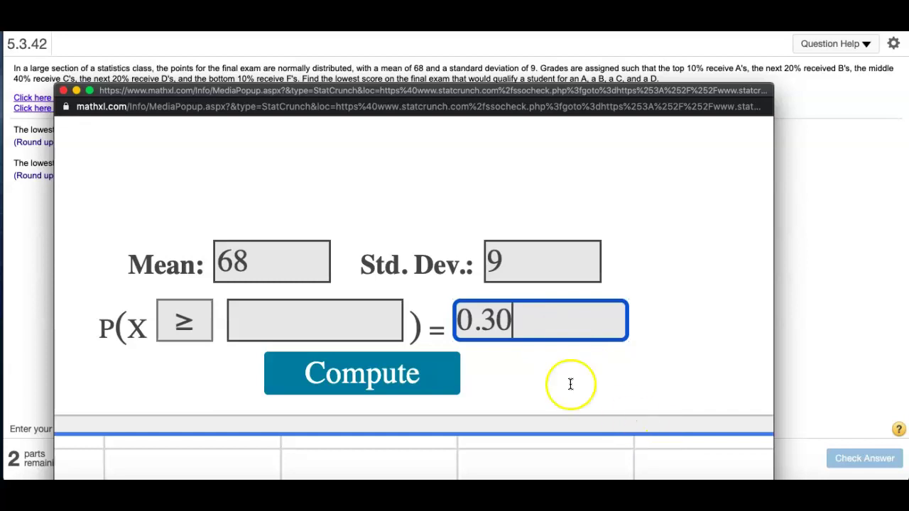
Compute the top-30% cutoff, 72.719605, and bring the MathXL exercise forward
click(401, 374)
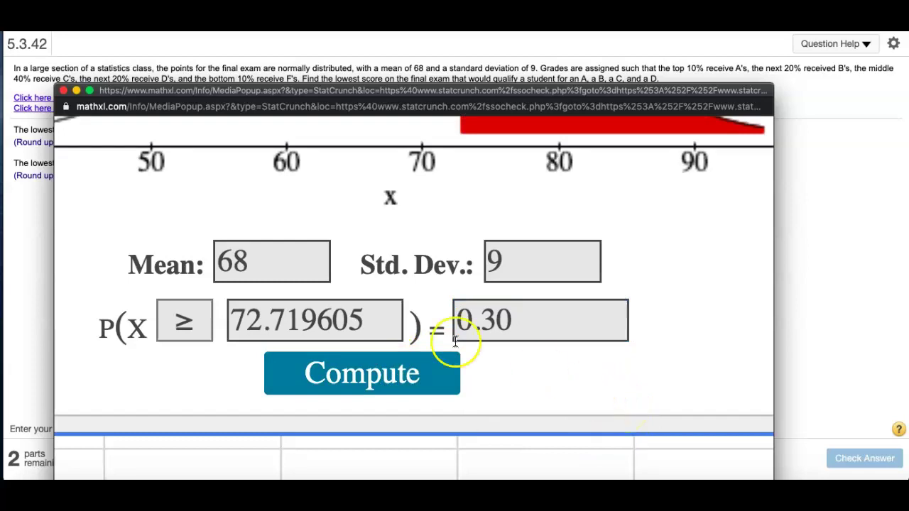
drag(234, 319, 280, 321)
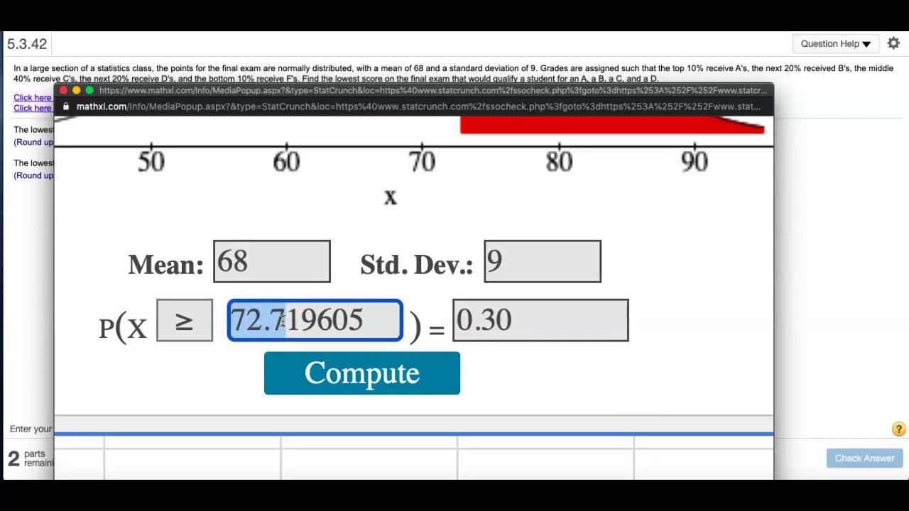
click(21, 211)
Enter 73 as the lowest B score, check it, and dismiss the Fantastic! message
click(228, 166)
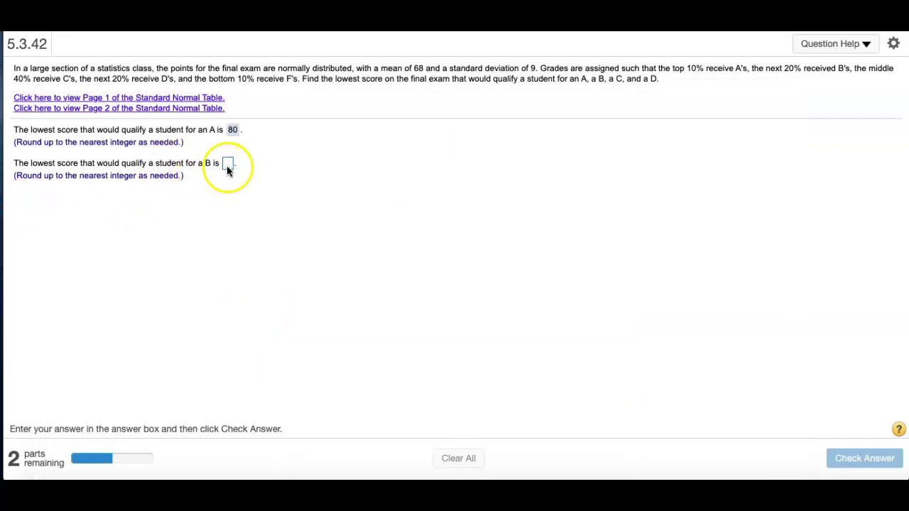
text(73)
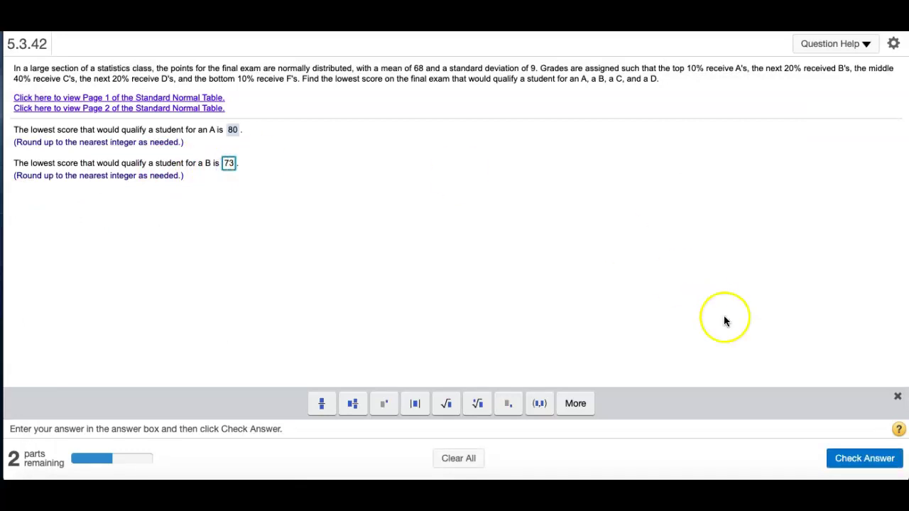
click(855, 458)
click(471, 281)
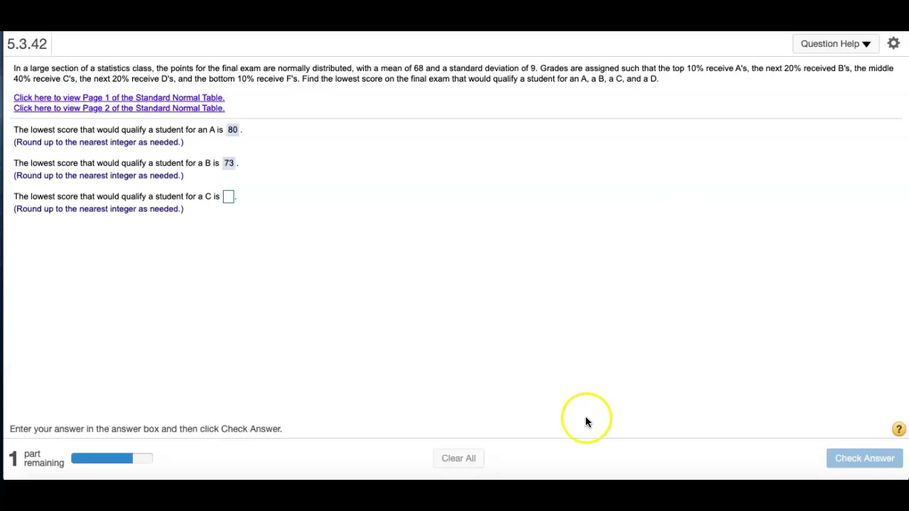
Create a new blank Word document, then minimize it
click(587, 477)
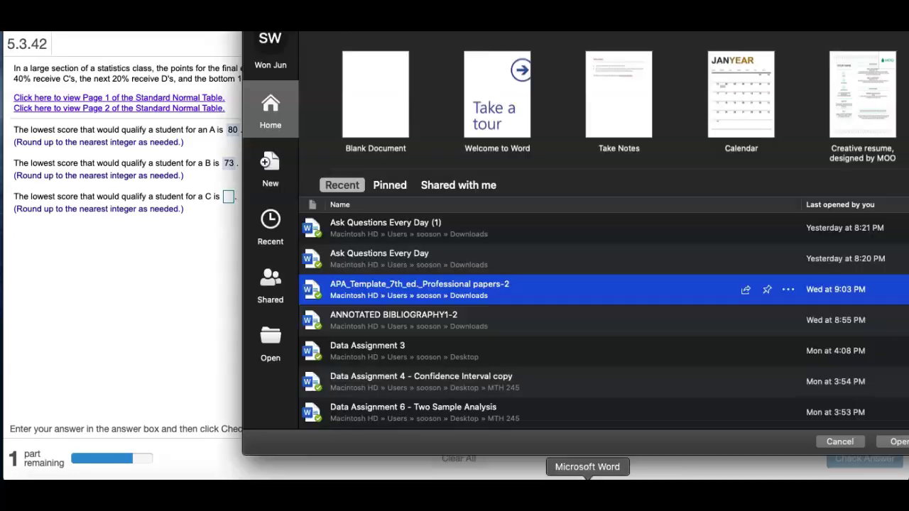
click(375, 112)
click(376, 112)
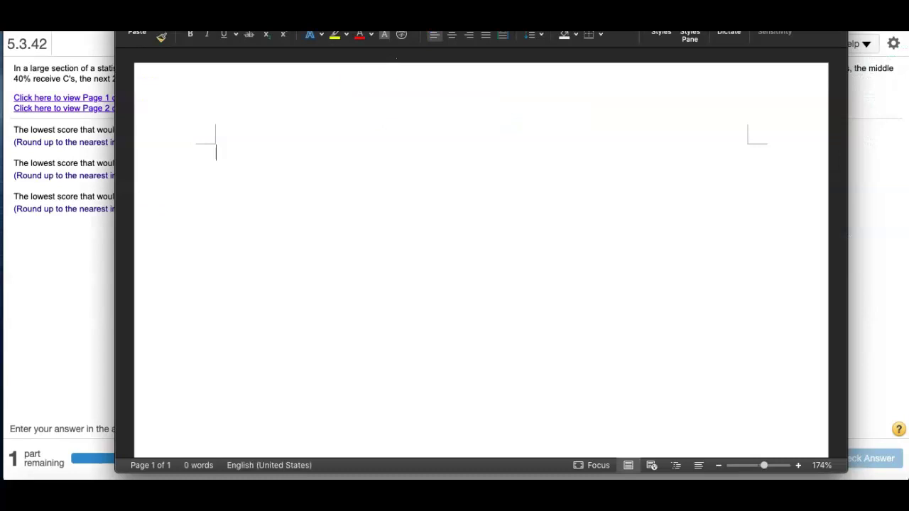
key(super+m)
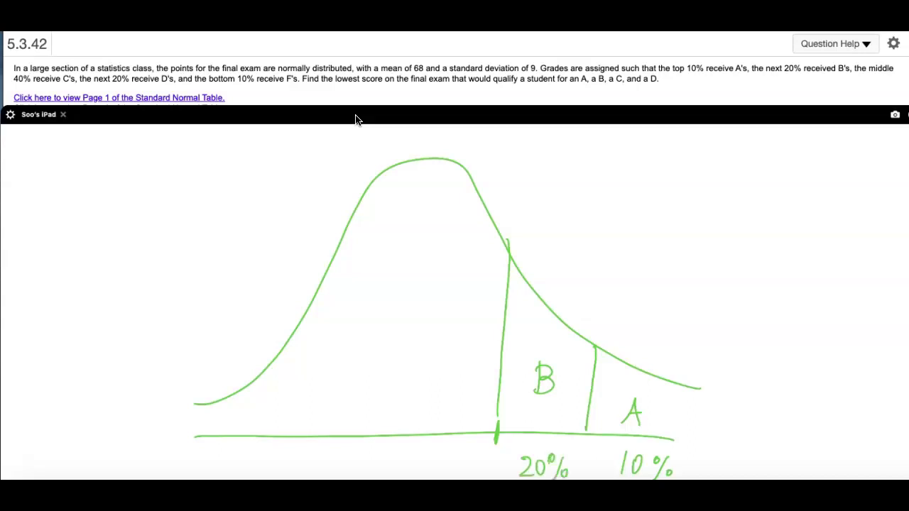
Mark C's 40% band and the 70% above the C cutoff on the iPad sketch, then drag the mirror down
click(375, 235)
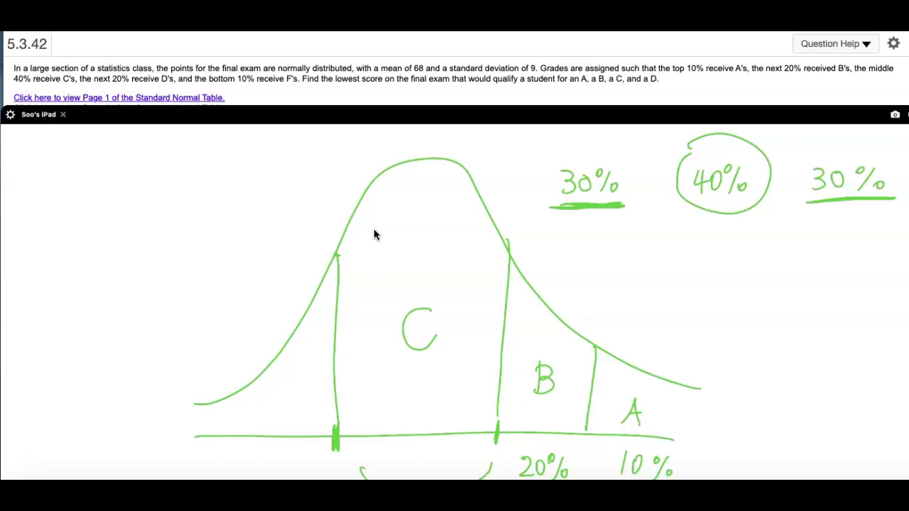
click(367, 270)
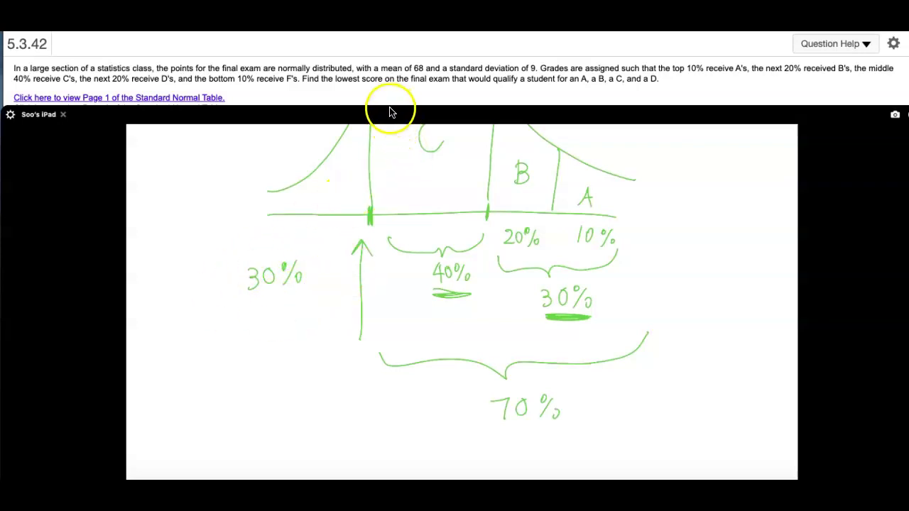
drag(389, 113, 491, 432)
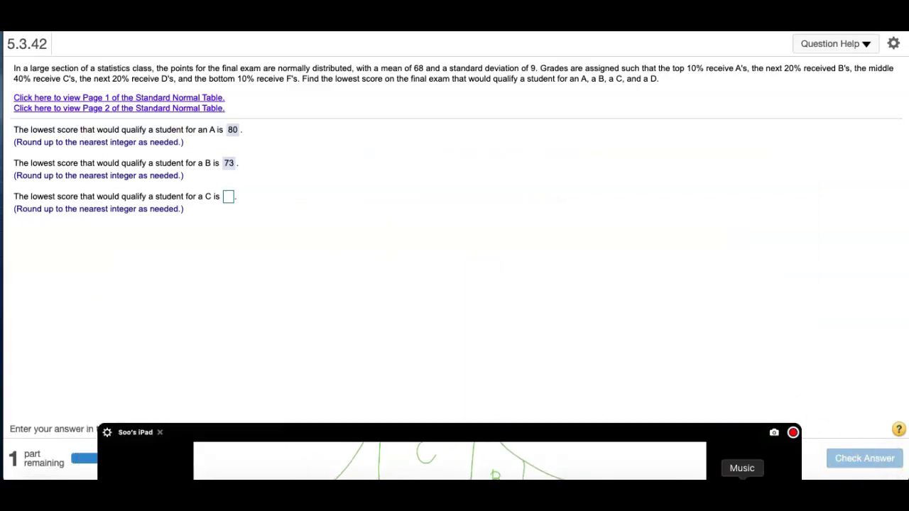
In the StatCrunch calculator, compute the score with 0.30 below it: 63.280395
right_click(659, 479)
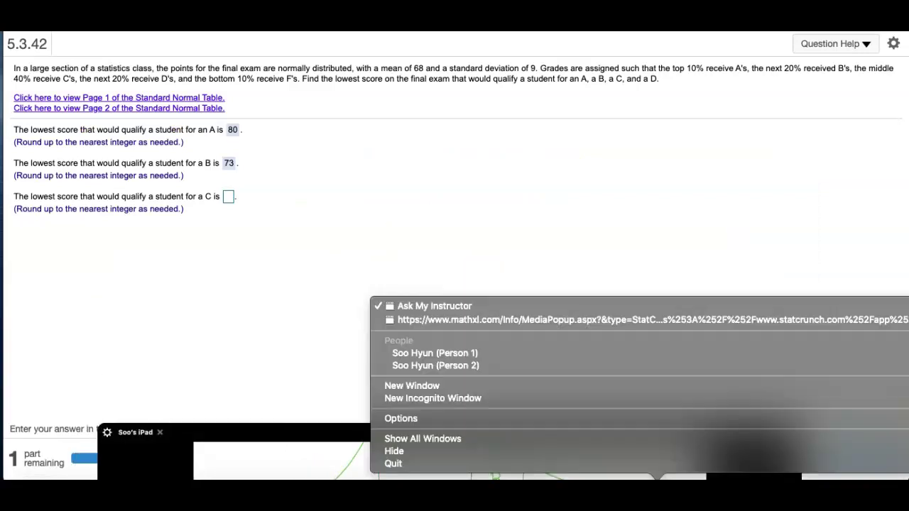
click(649, 321)
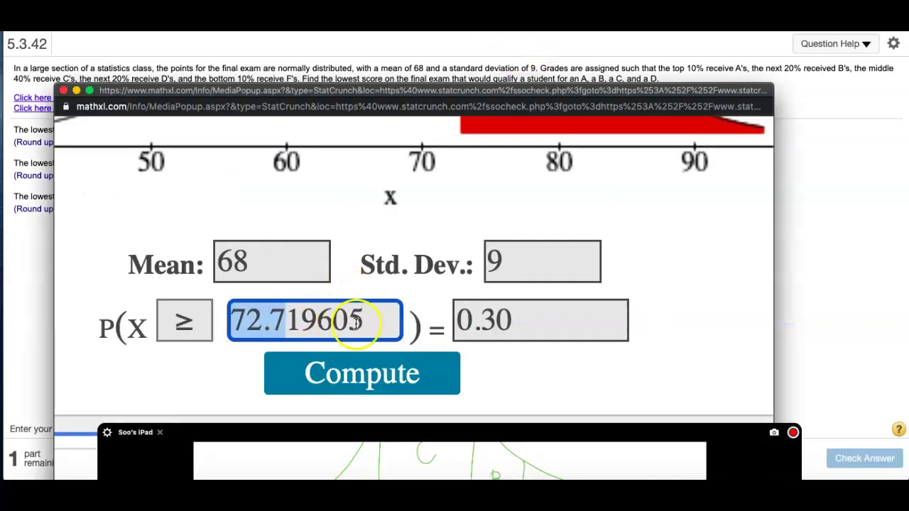
drag(356, 323, 231, 321)
key(BackSpace)
click(179, 329)
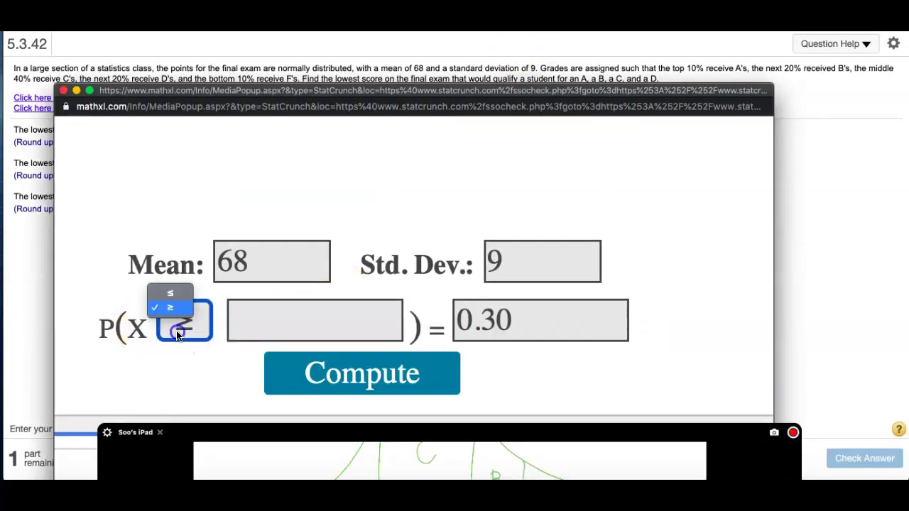
click(173, 294)
click(467, 321)
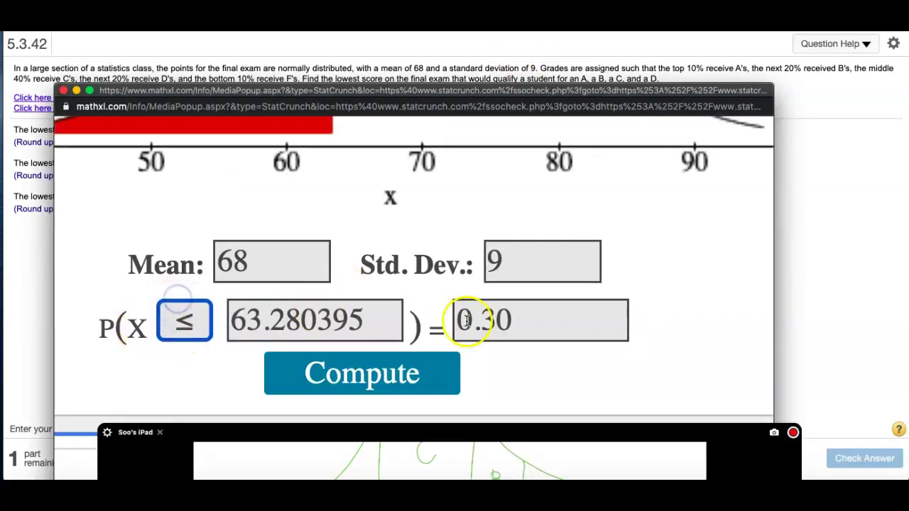
click(521, 322)
click(688, 333)
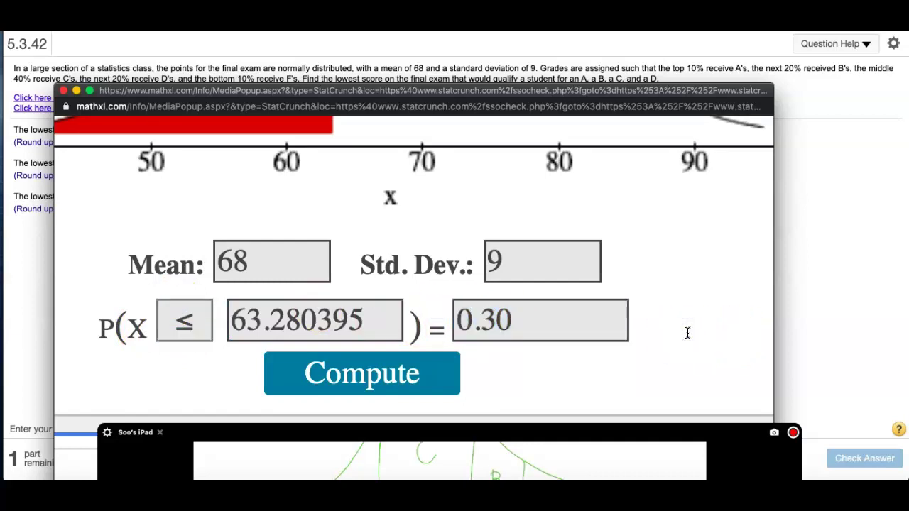
drag(364, 312, 184, 301)
key(BackSpace)
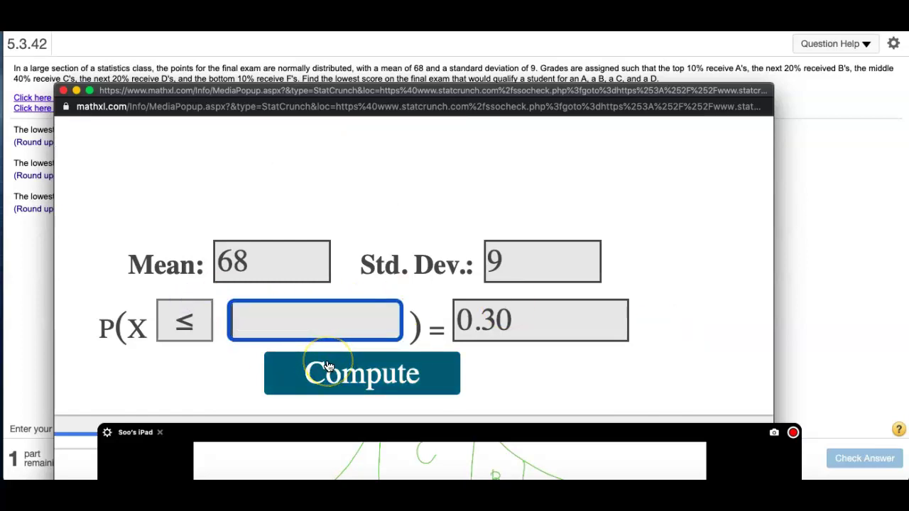
click(327, 366)
drag(233, 320, 258, 321)
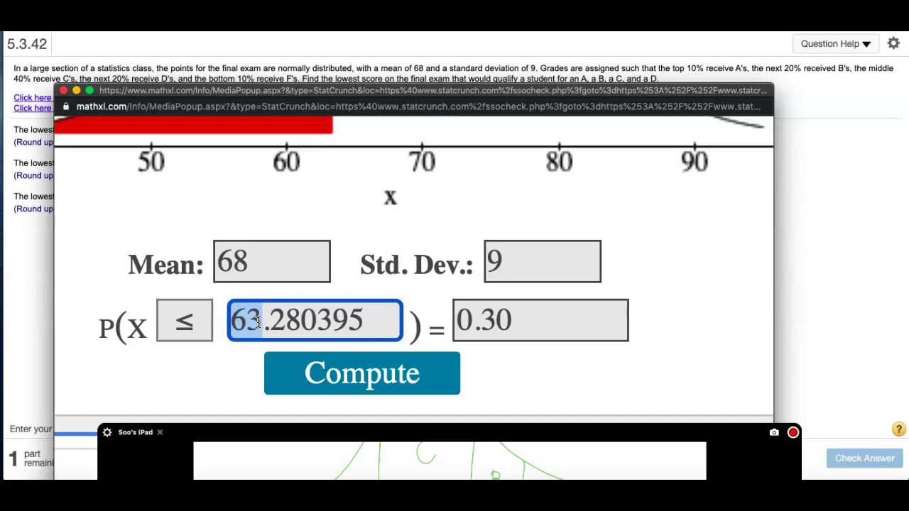
Switch to P(X ≥ x) with probability 0.70 and confirm x = 63.280395
click(186, 321)
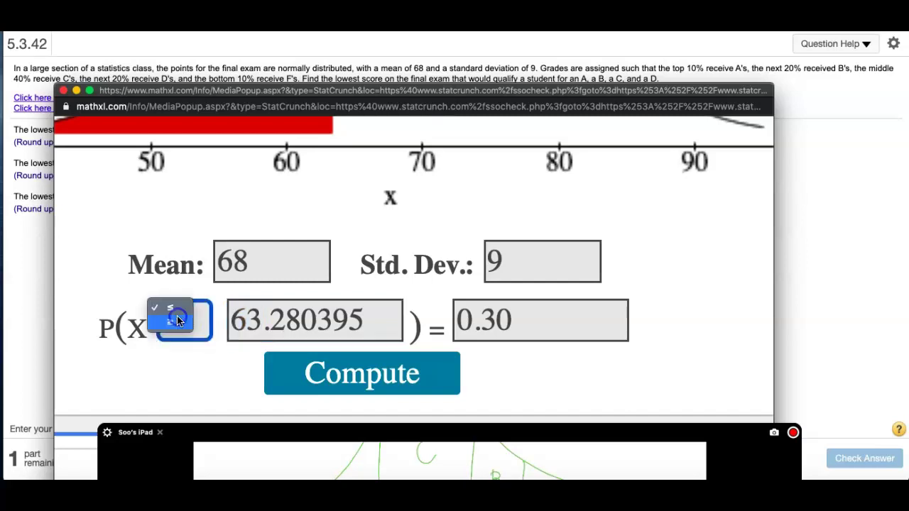
click(176, 321)
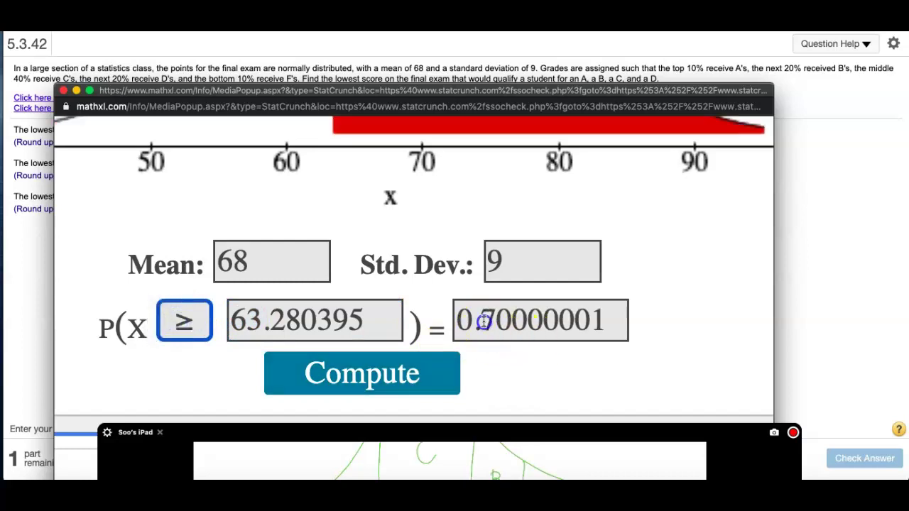
drag(465, 319, 674, 333)
text(0.70)
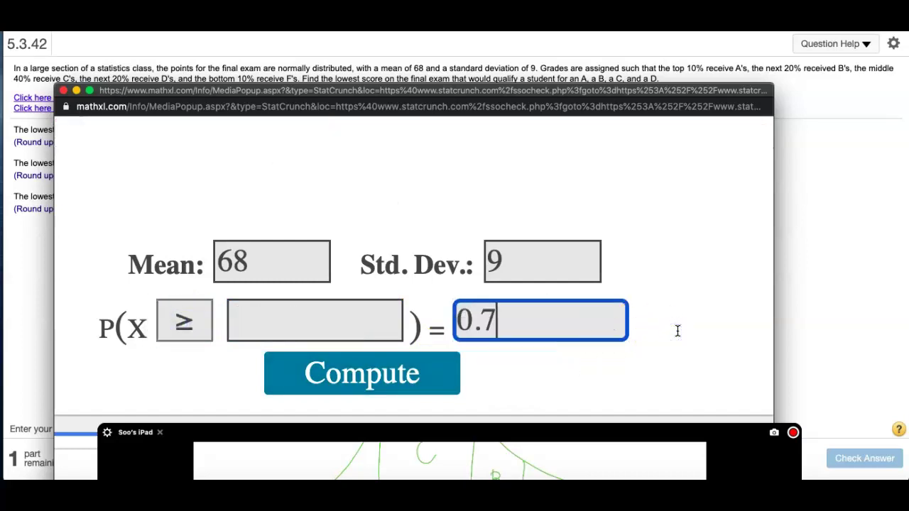
click(428, 396)
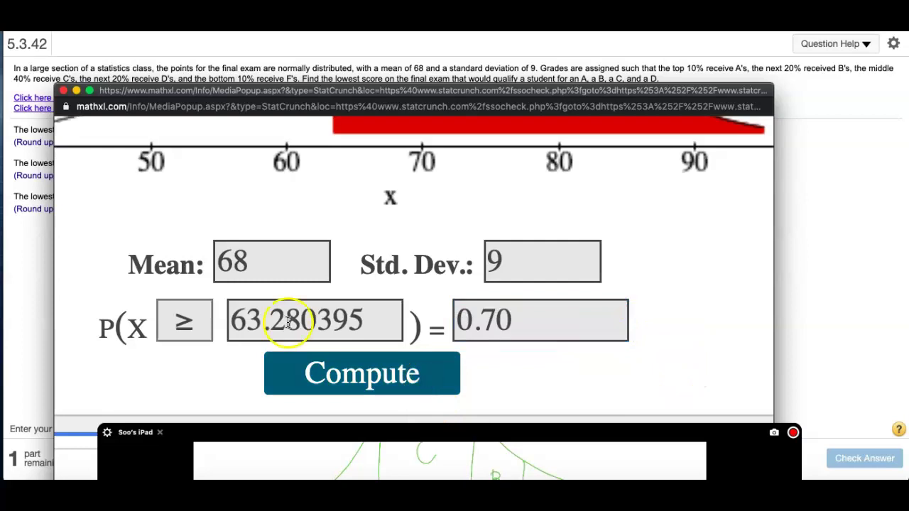
click(250, 324)
drag(231, 324, 255, 323)
key(ctrl+c)
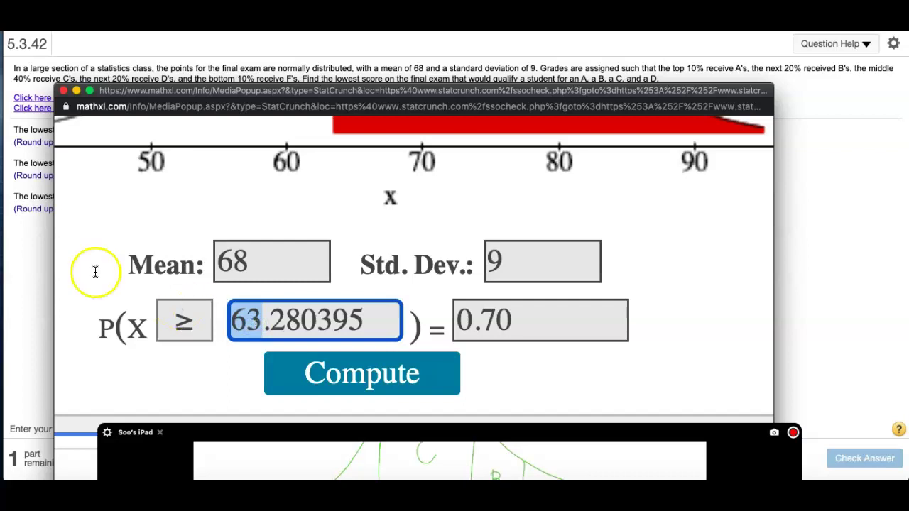
click(24, 241)
Submit 63 as the lowest C score, which MathXL marks incorrect
click(229, 198)
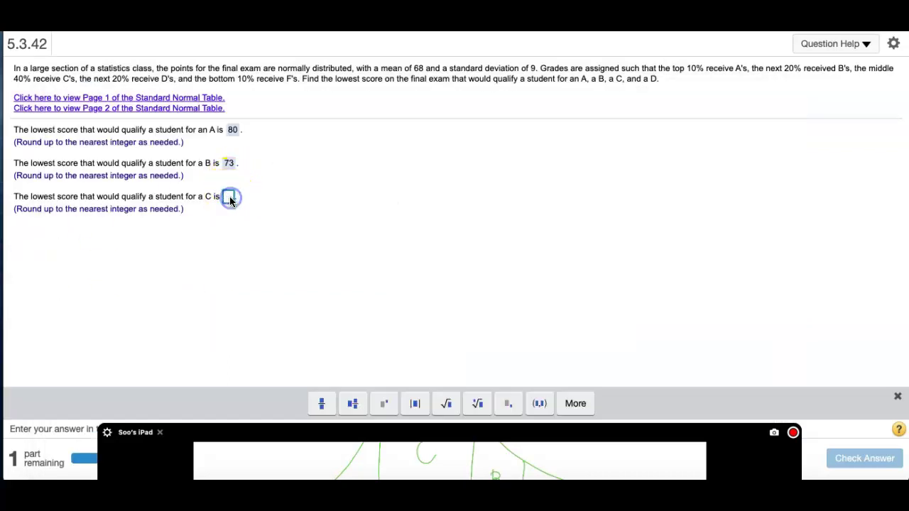
key(ctrl+v)
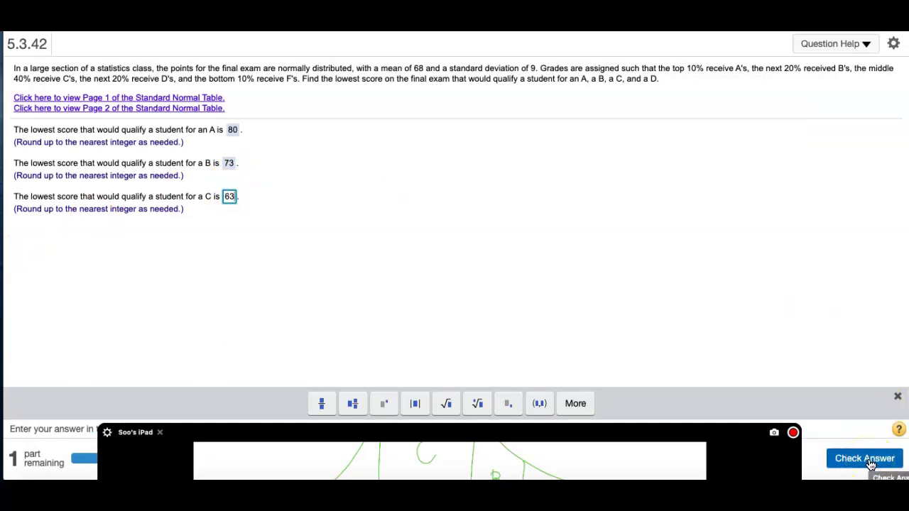
click(868, 462)
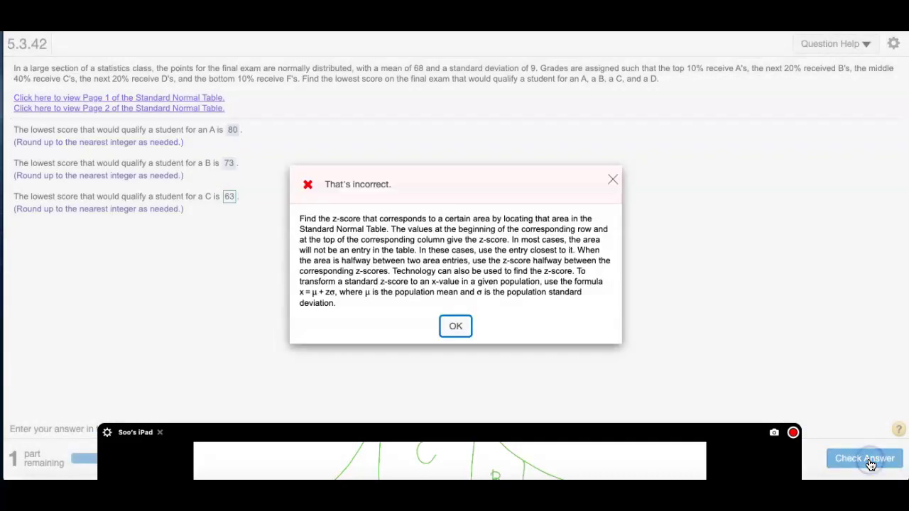
click(455, 326)
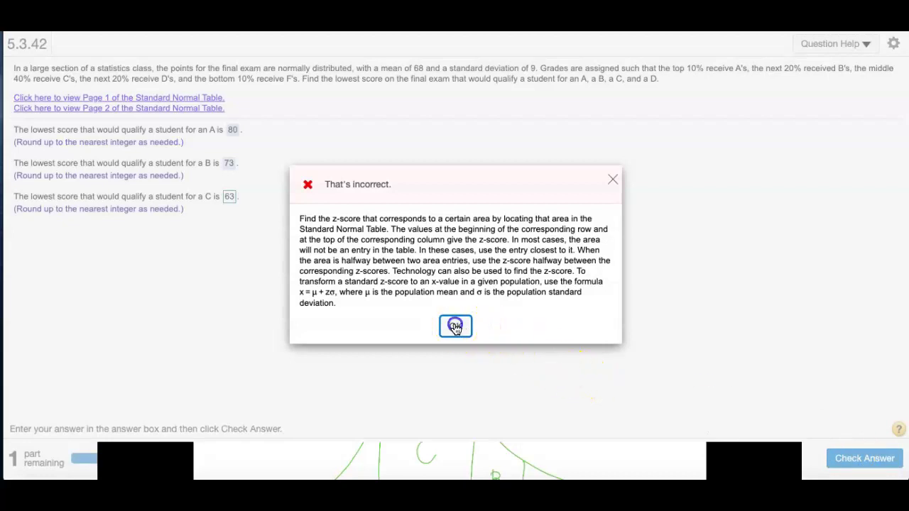
Replace the C score with 64 and get it accepted
click(228, 197)
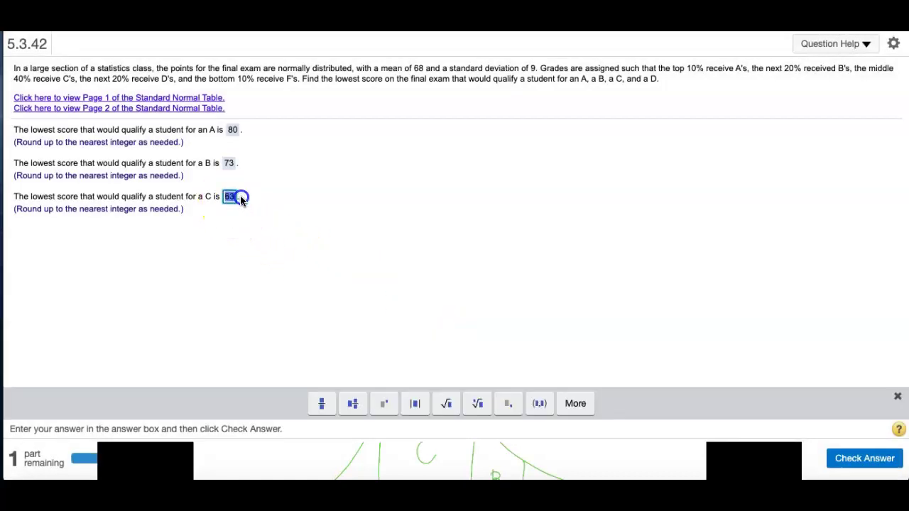
text(64)
click(868, 459)
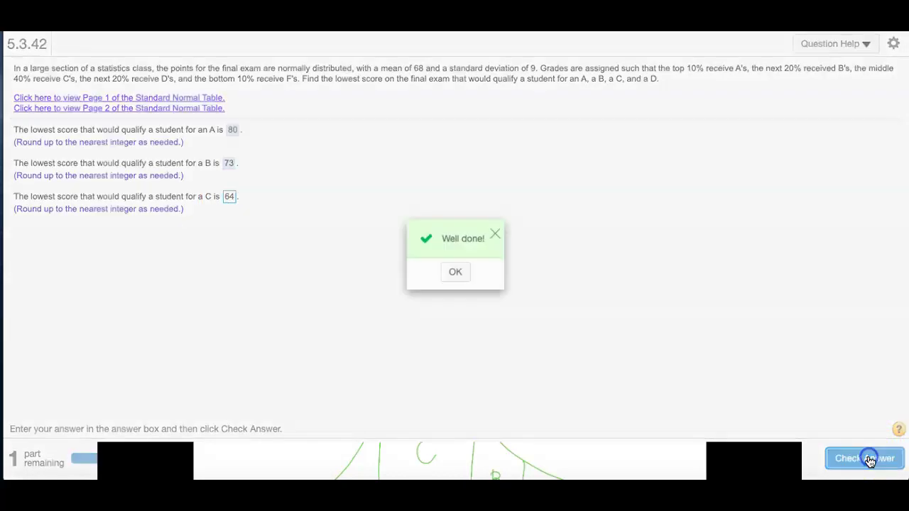
click(456, 272)
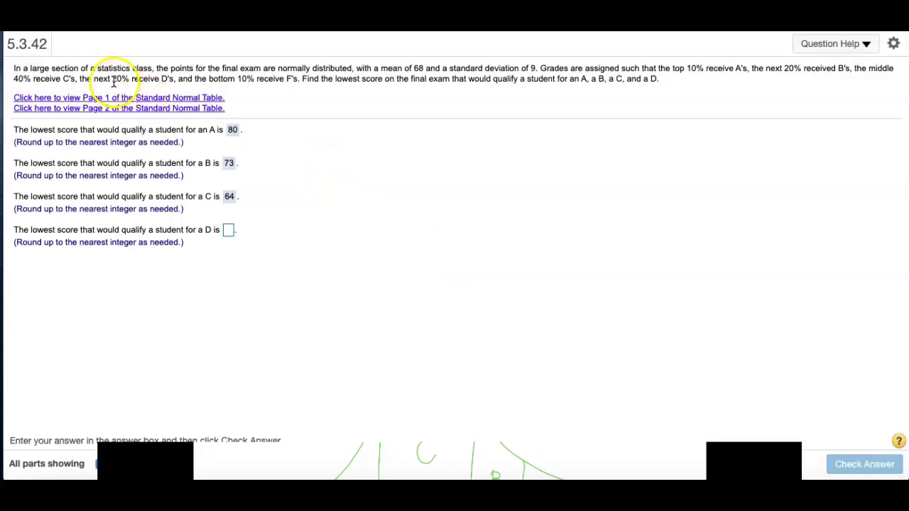
mouse_move(426, 455)
mouse_move(409, 435)
mouse_down()
mouse_move(512, 144)
mouse_move(578, 89)
mouse_move(560, 105)
mouse_up()
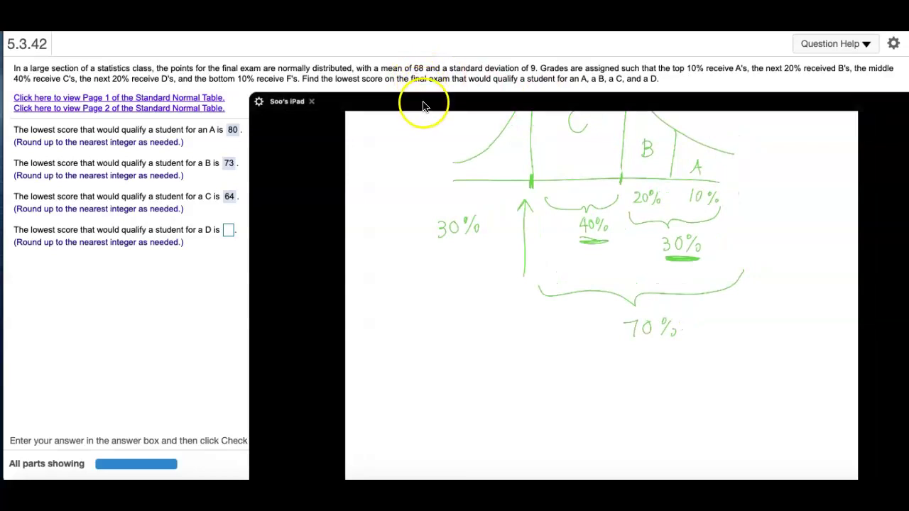
drag(423, 105, 235, 303)
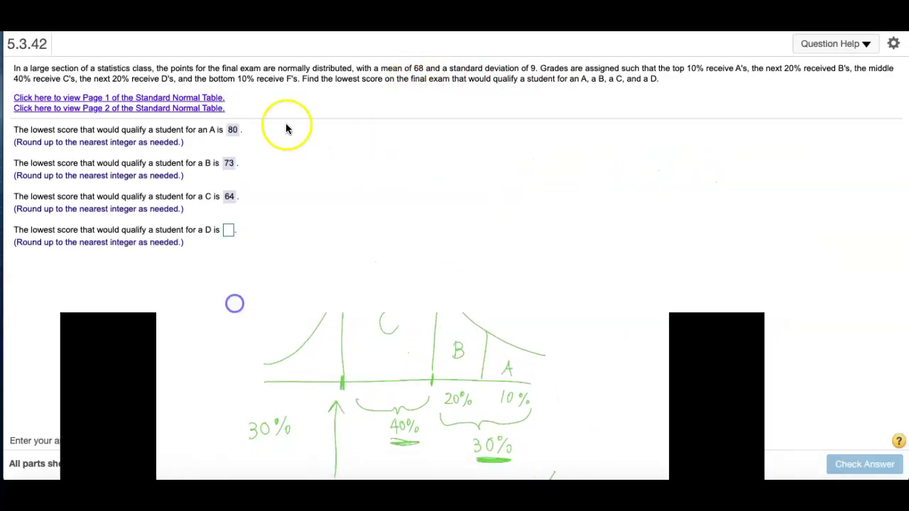
drag(298, 79, 238, 78)
click(249, 79)
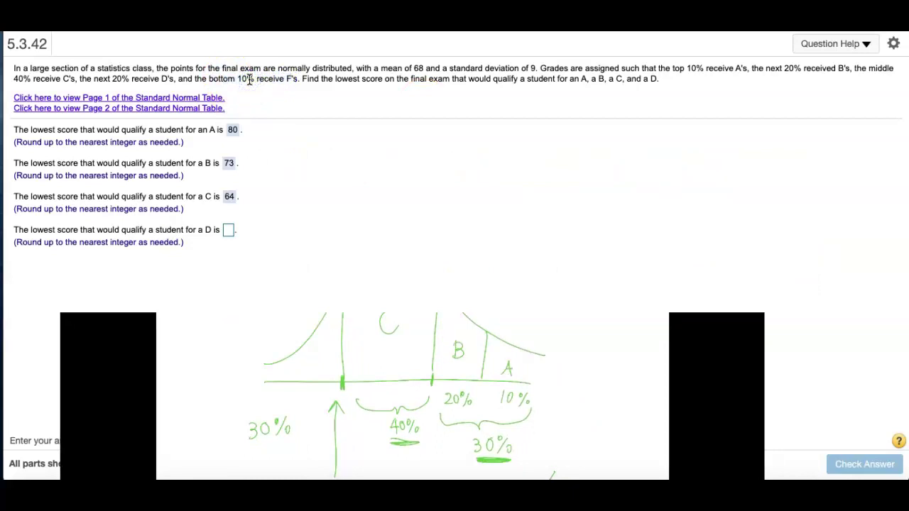
click(610, 14)
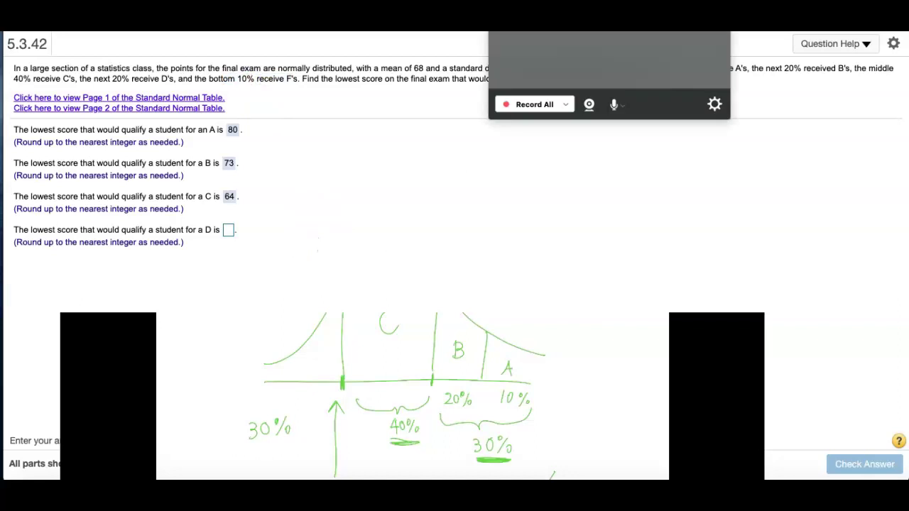
click(663, 298)
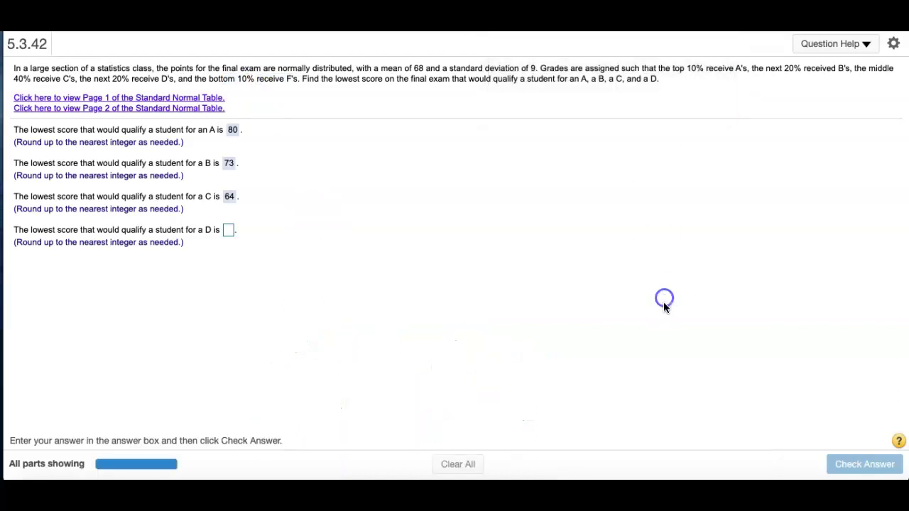
Move the StatCrunch calculator to the right, switch to P(X ≤ x) and clear the old cutoff 63.280395
drag(656, 490, 621, 322)
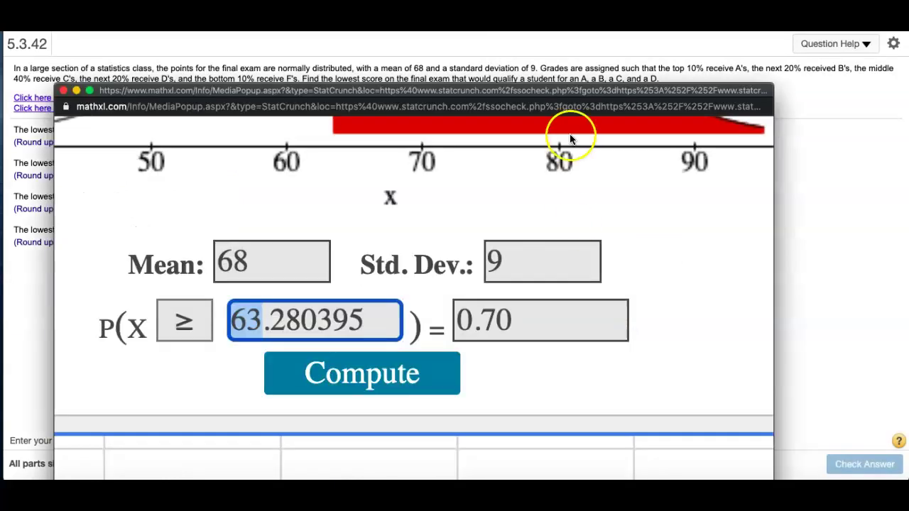
drag(547, 87, 717, 46)
click(344, 273)
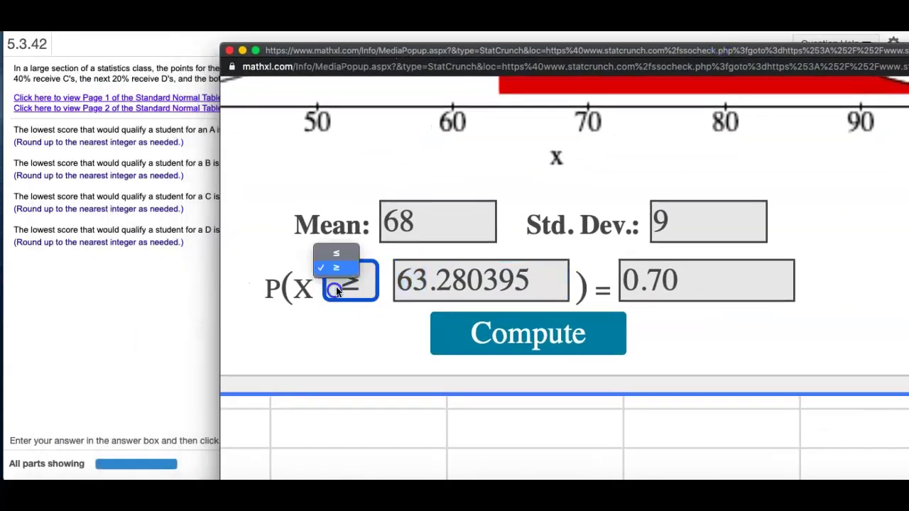
click(342, 252)
double_click(418, 298)
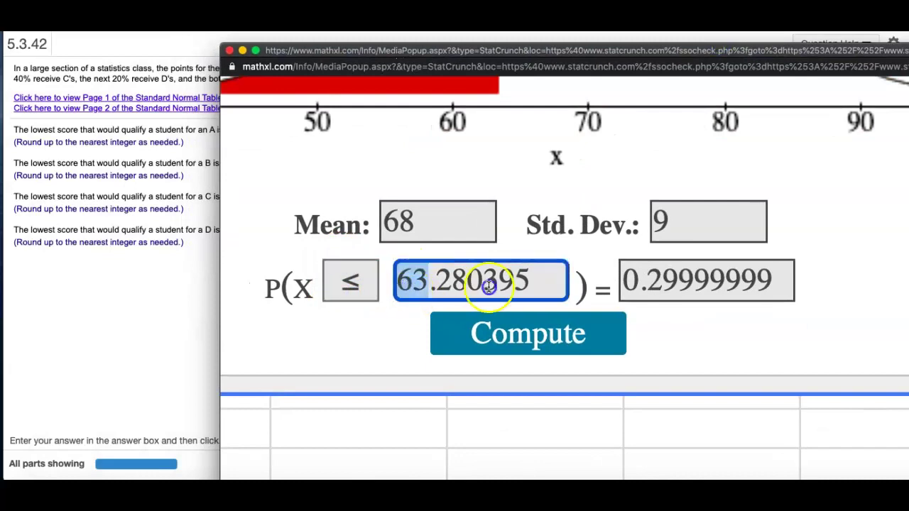
key(BackSpace)
Compute the cutoff for probability 0.10 below it, giving 56.466036
drag(781, 280, 593, 259)
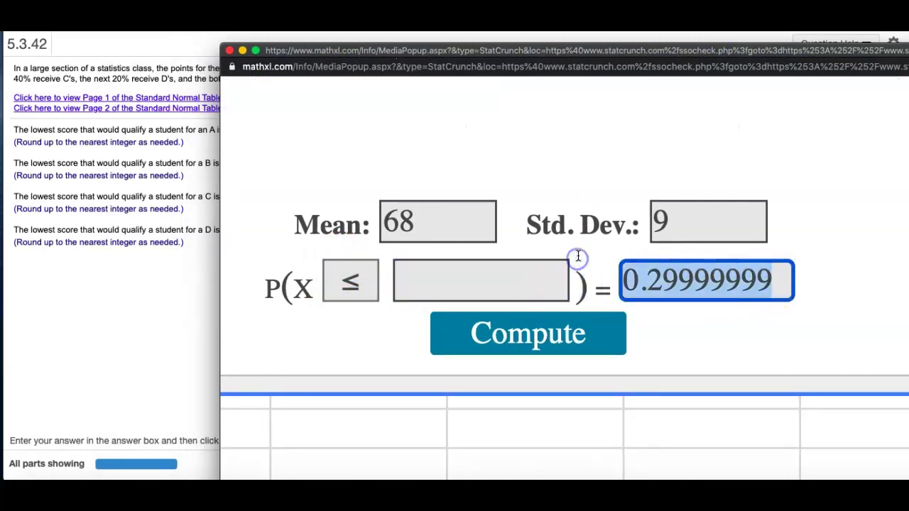
text(0.10)
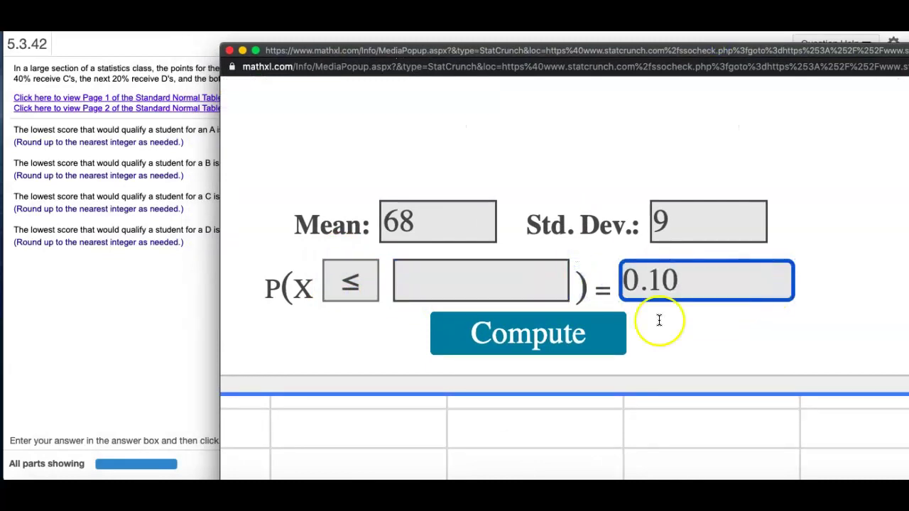
click(738, 346)
click(545, 335)
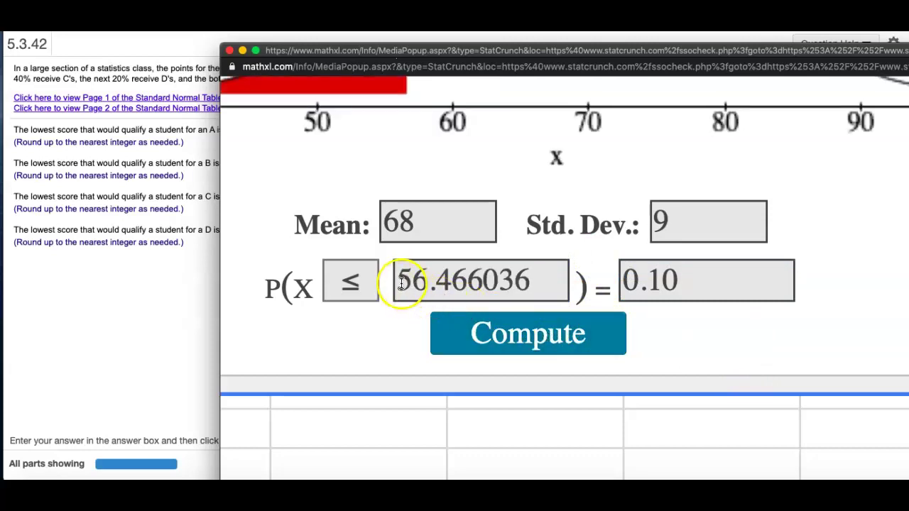
drag(398, 279, 460, 281)
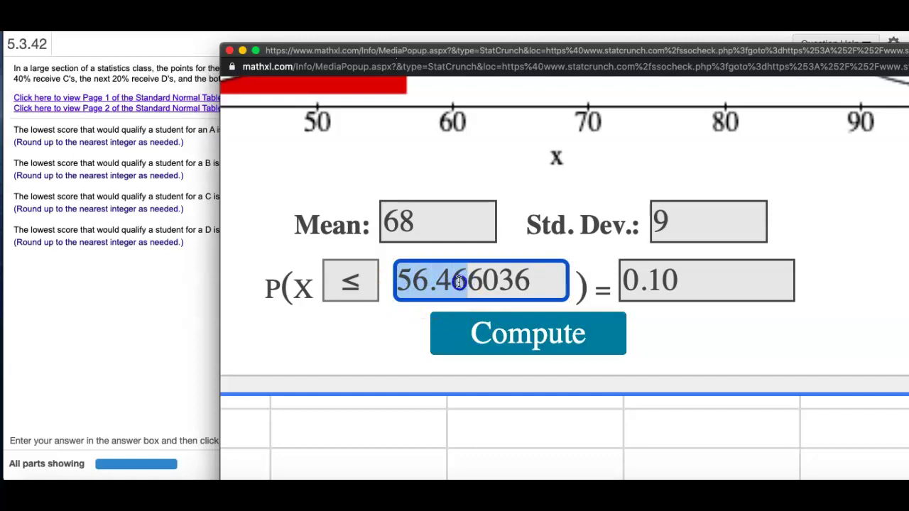
click(459, 282)
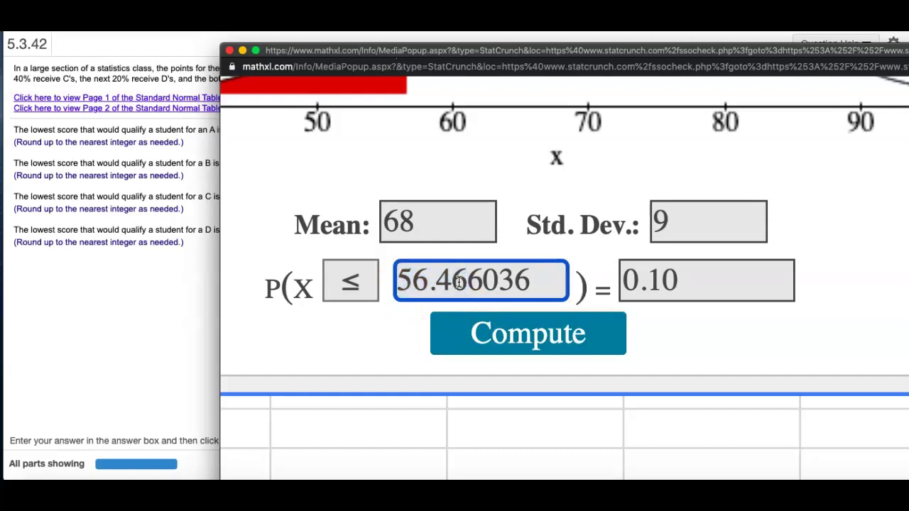
click(316, 372)
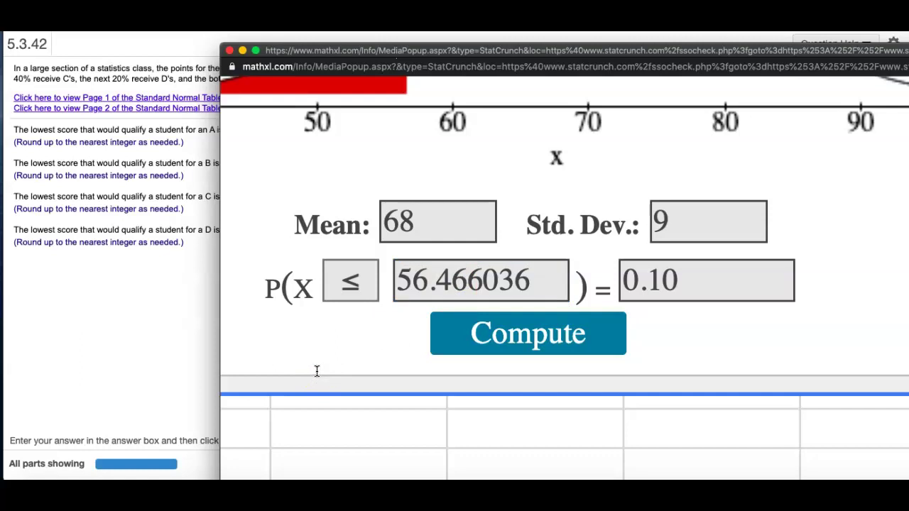
click(417, 321)
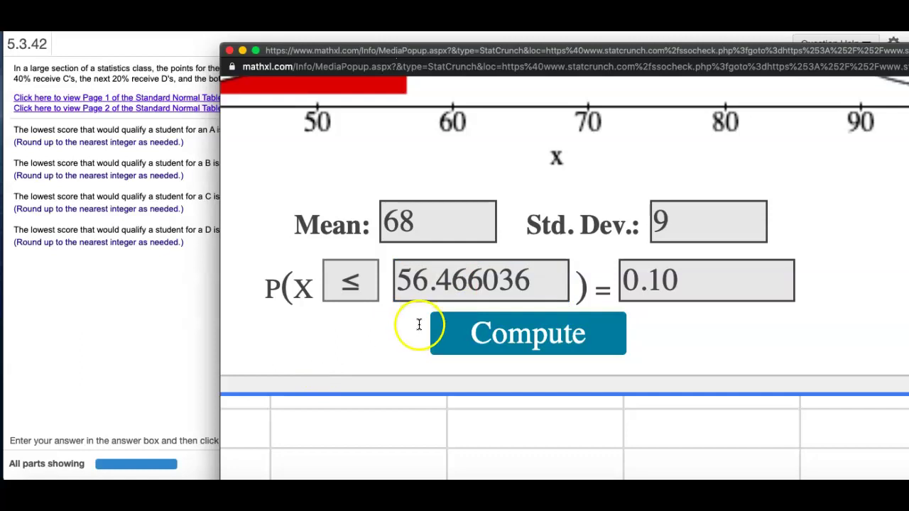
drag(401, 284, 459, 281)
Submit 57 as the lowest D score, completing the exercise
click(120, 277)
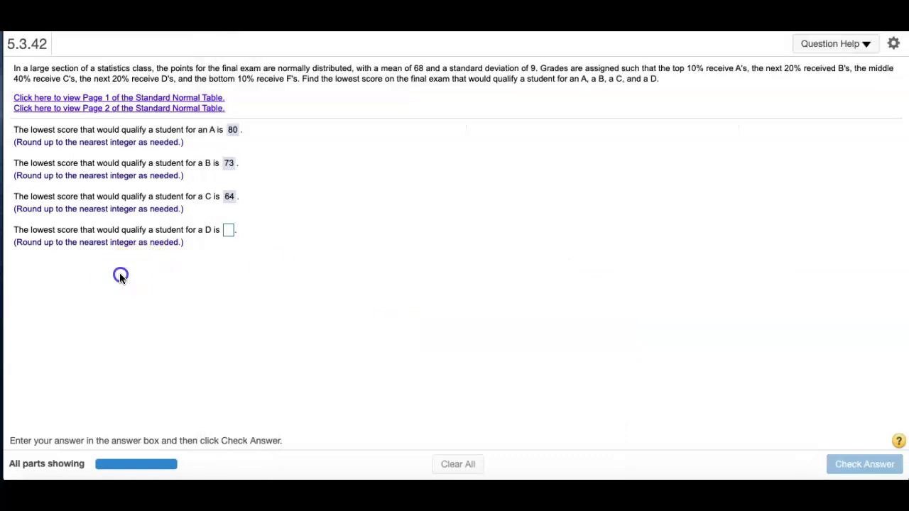
click(228, 230)
text(57)
click(862, 458)
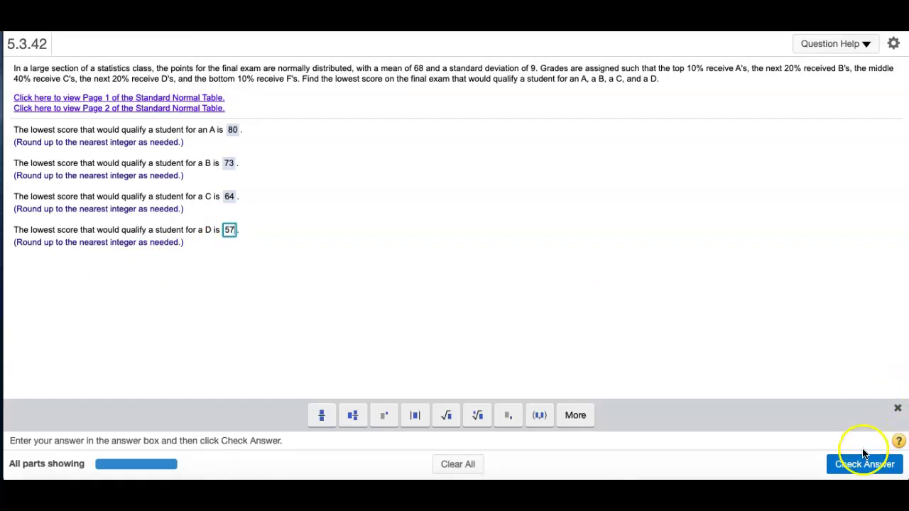
click(455, 274)
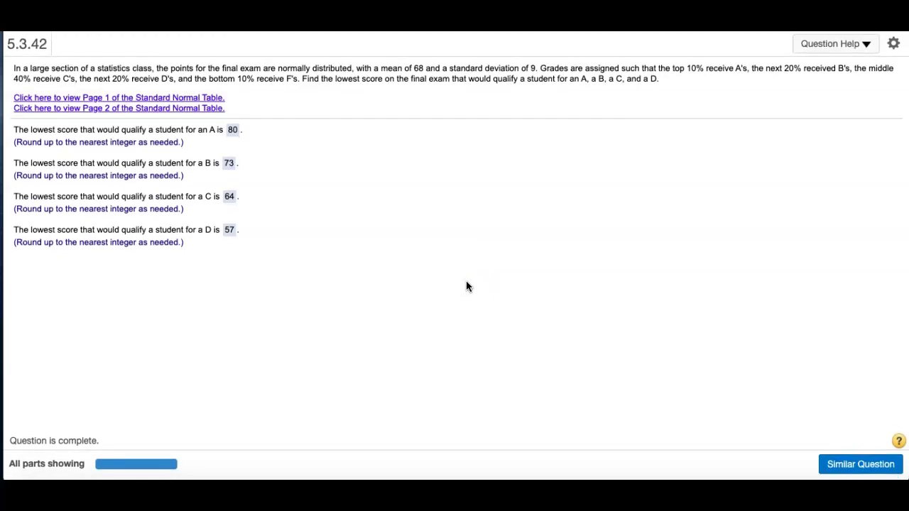
Open the Help Me Solve This guided solution from Question Help
click(845, 43)
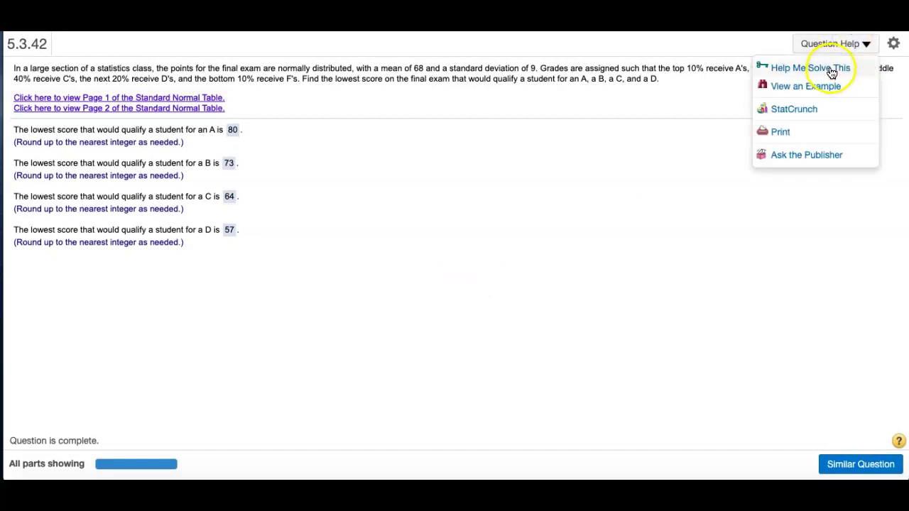
click(831, 71)
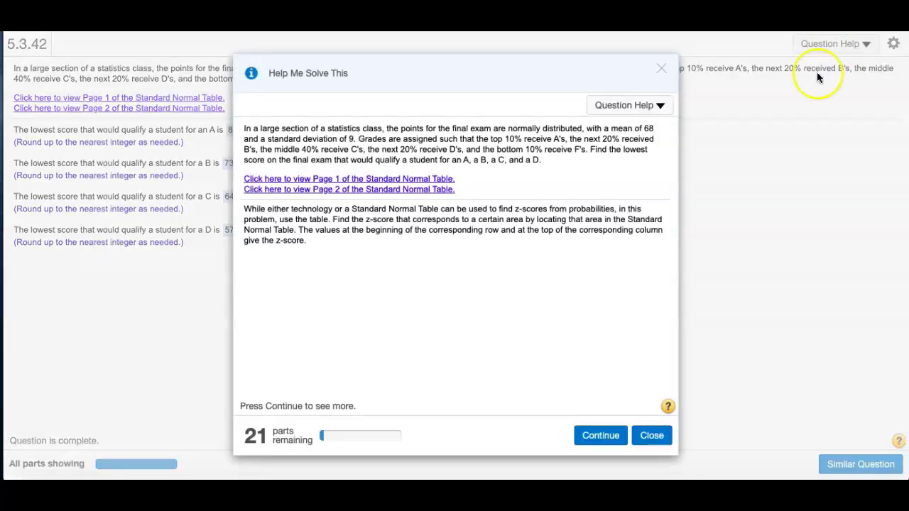